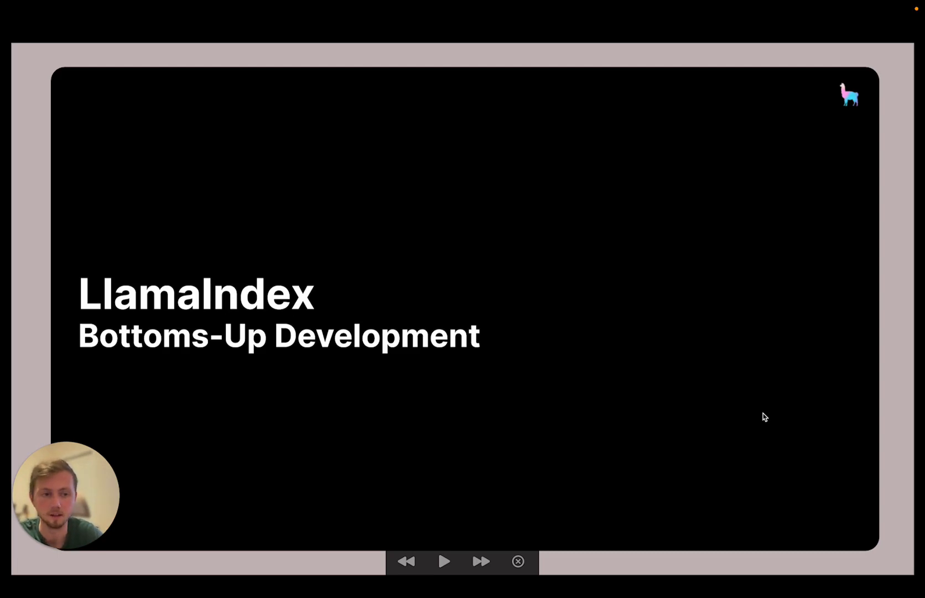
Advance the slideshow to the Documents/Nodes slide.
key("Right")
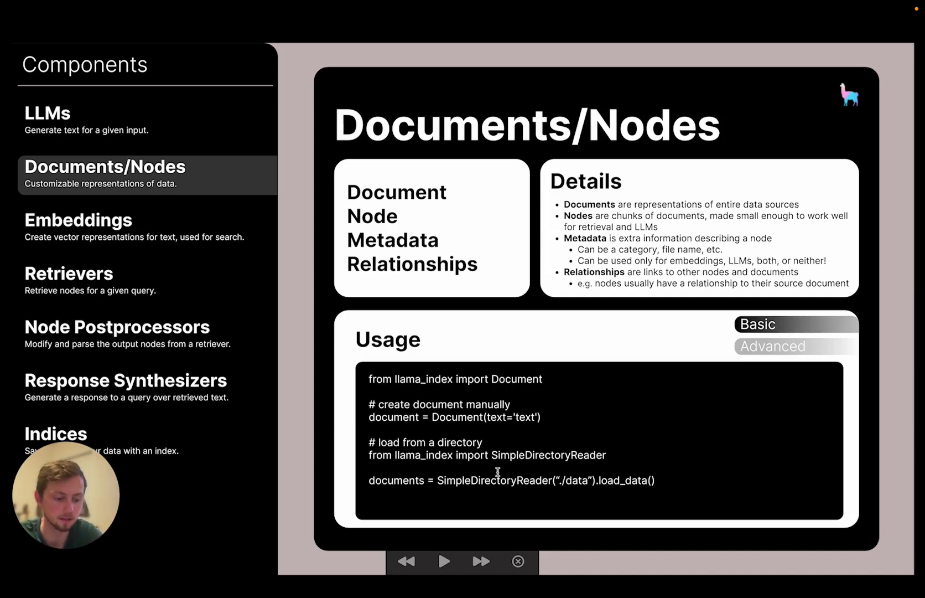
Advance once more to switch the Usage example from Basic to Advanced.
key("Right")
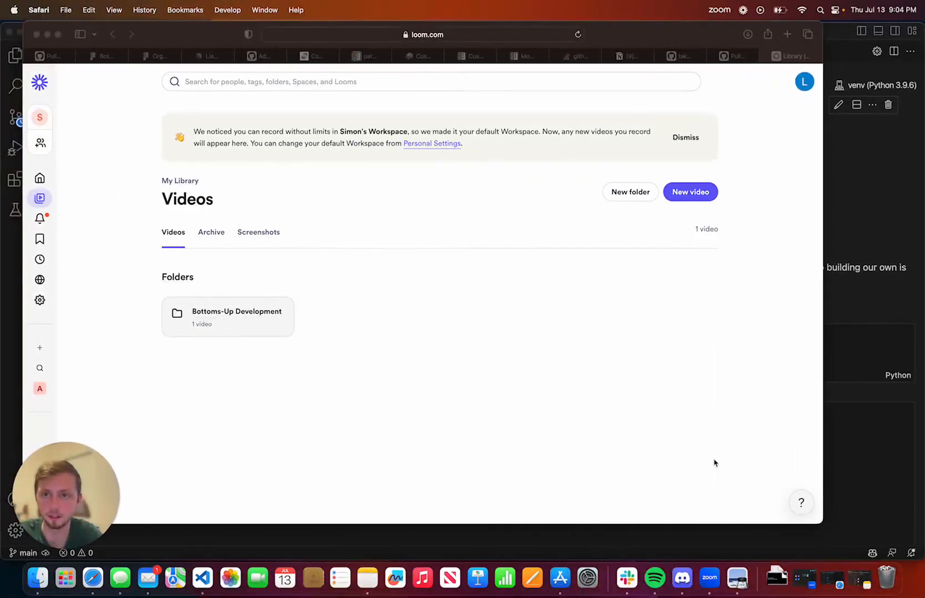
Review MarkdownDocsReader in markdown_docs_reader.py down to the code-block Document with its parent relationship (lines 75–84).
key("super+Tab")
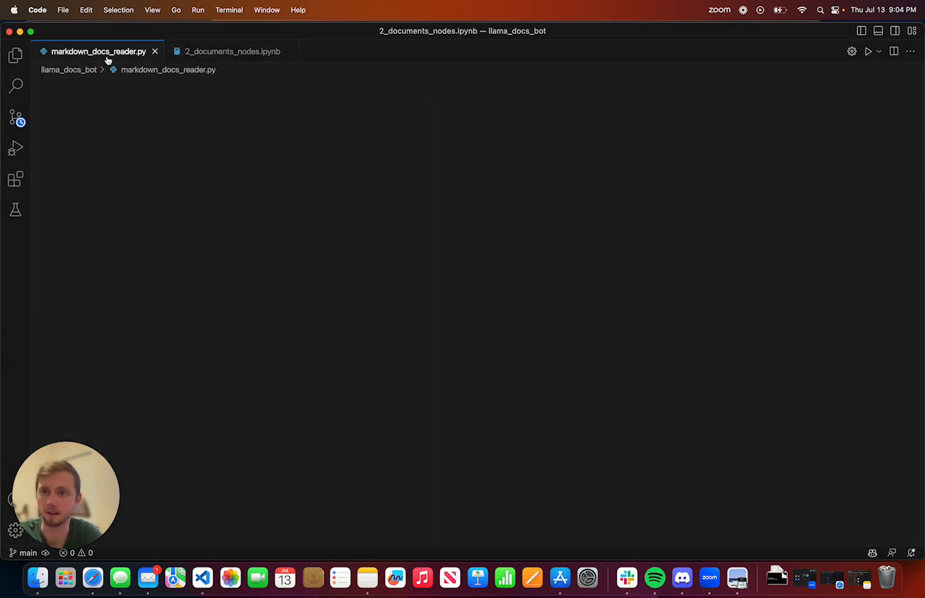
scroll(271, 210, "up", 5)
scroll(272, 209, "up", 8)
scroll(272, 210, "up", 5)
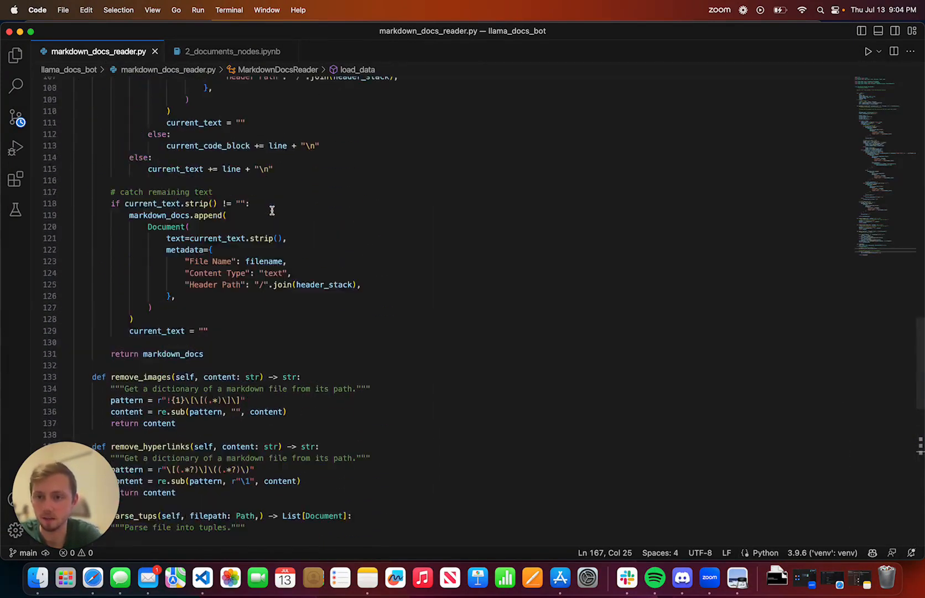
scroll(272, 210, "up", 5)
scroll(272, 210, "up", 5)
scroll(272, 210, "up", 5)
scroll(272, 210, "up", 8)
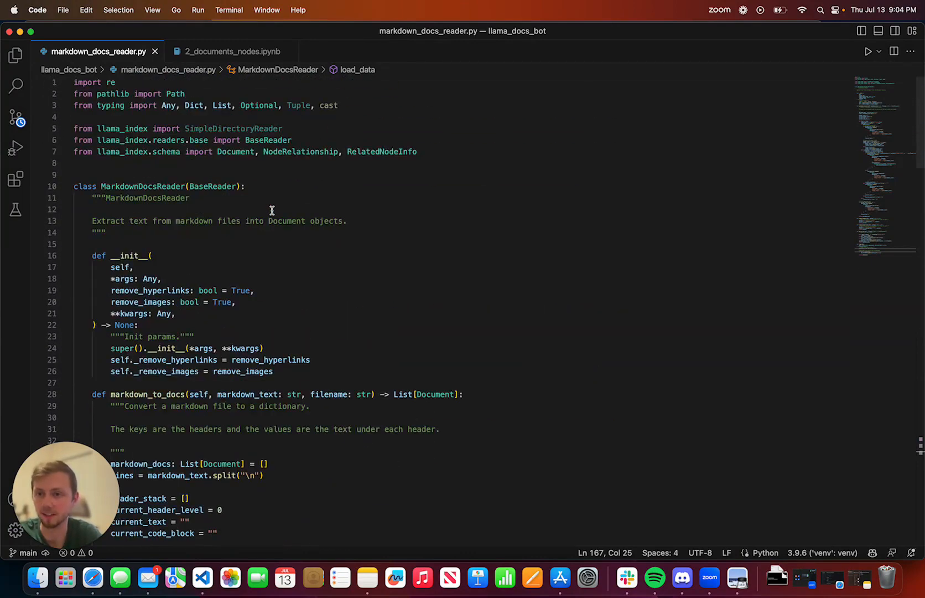
double_click(160, 186)
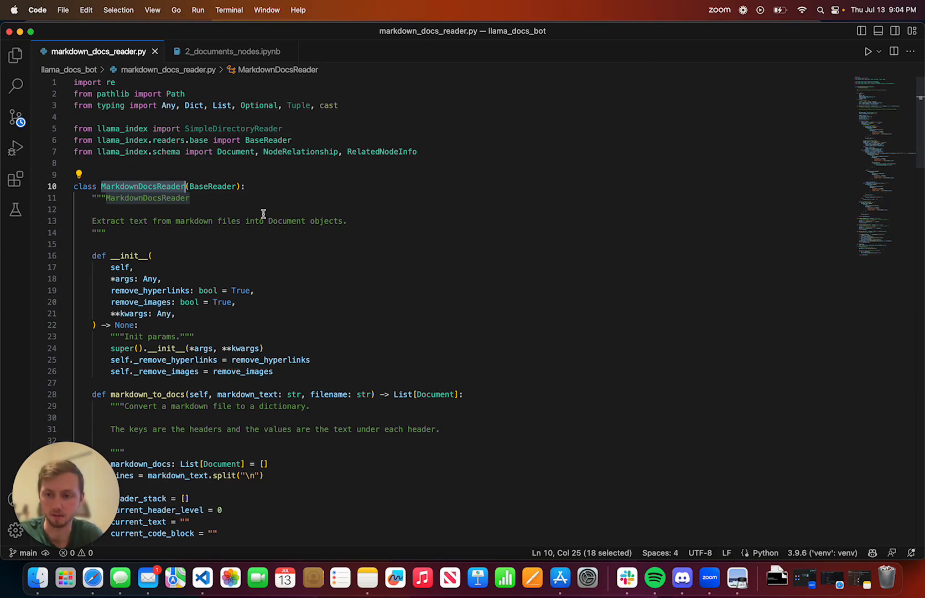
scroll(286, 275, "down", 8)
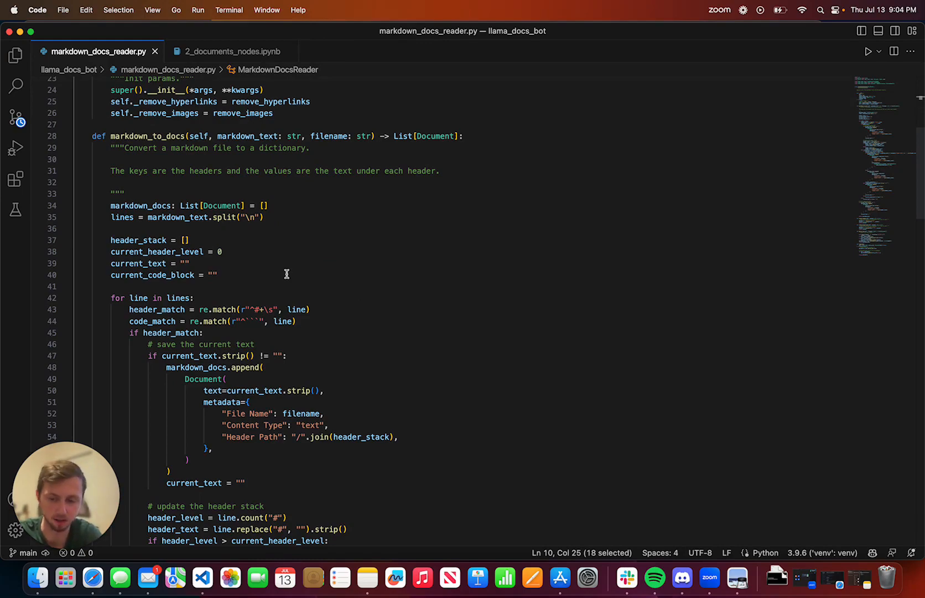
scroll(289, 362, "down", 10)
scroll(289, 362, "down", 8)
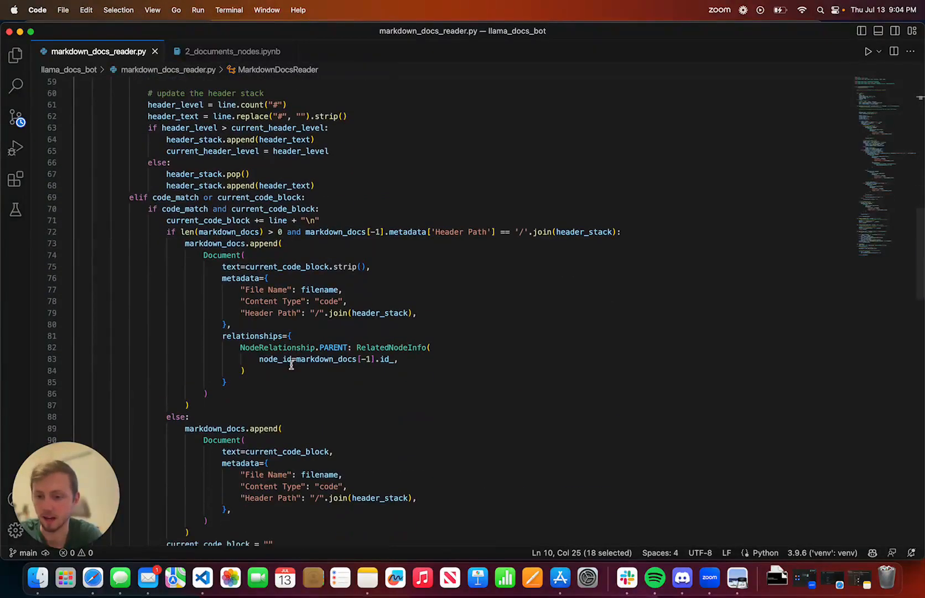
scroll(291, 364, "down", 3)
scroll(291, 365, "down", 3)
scroll(291, 364, "down", 2)
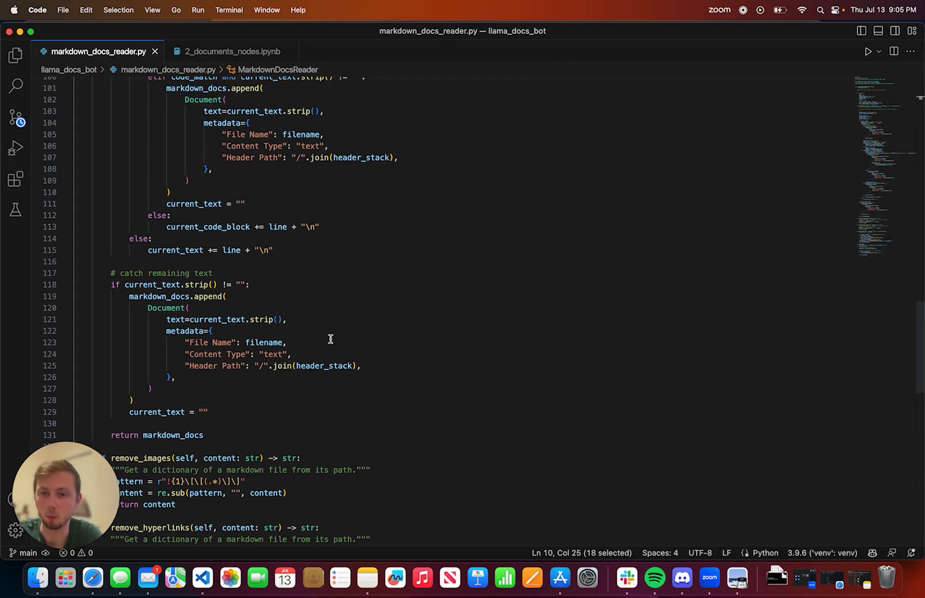
scroll(330, 338, "up", 5)
scroll(331, 339, "up", 5)
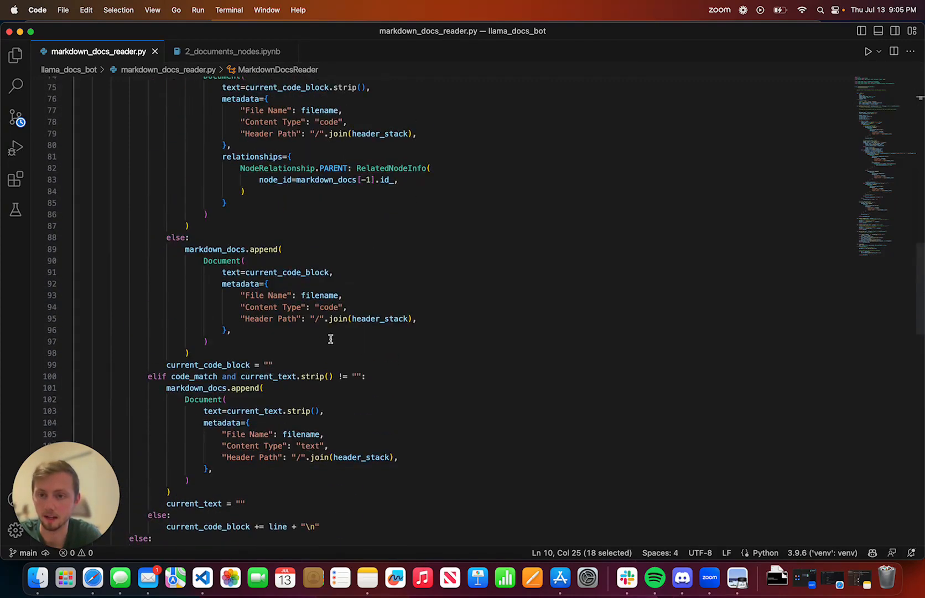
scroll(331, 339, "up", 5)
left_click_drag(222, 241, 230, 342)
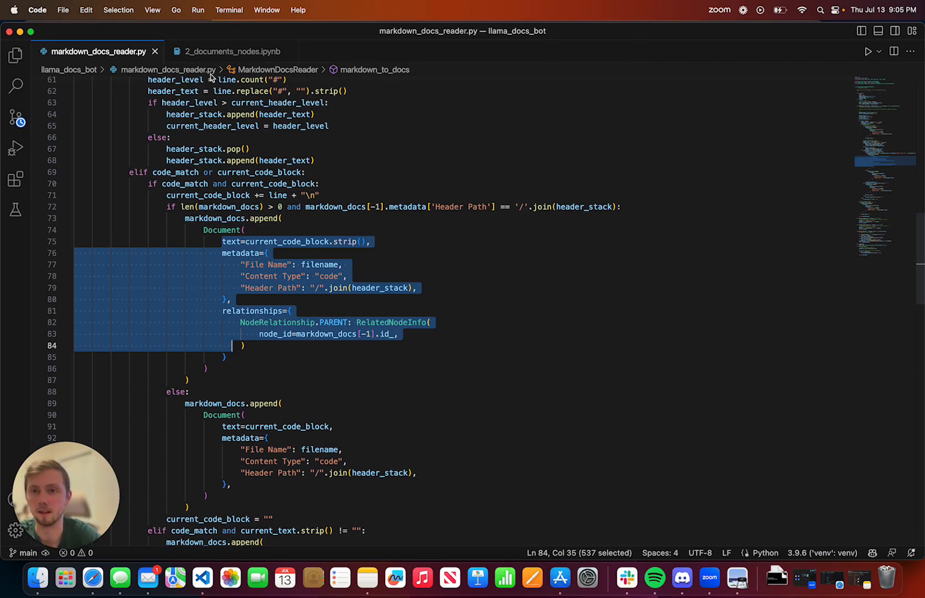
Run the notebook's setup cell and the MarkdownDocsReader import cell.
left_click(208, 52)
left_click(330, 359)
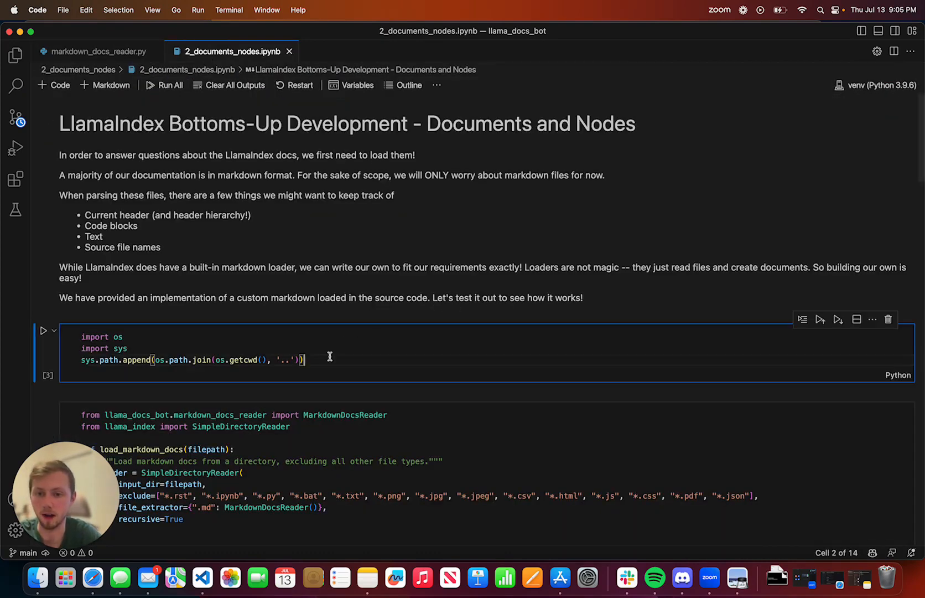
key("shift+Return")
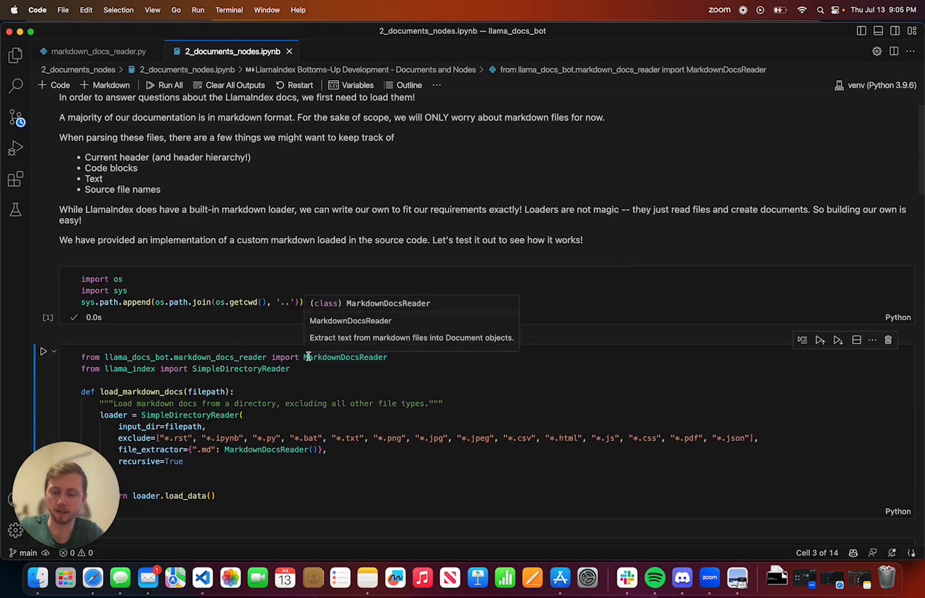
key("shift+Return")
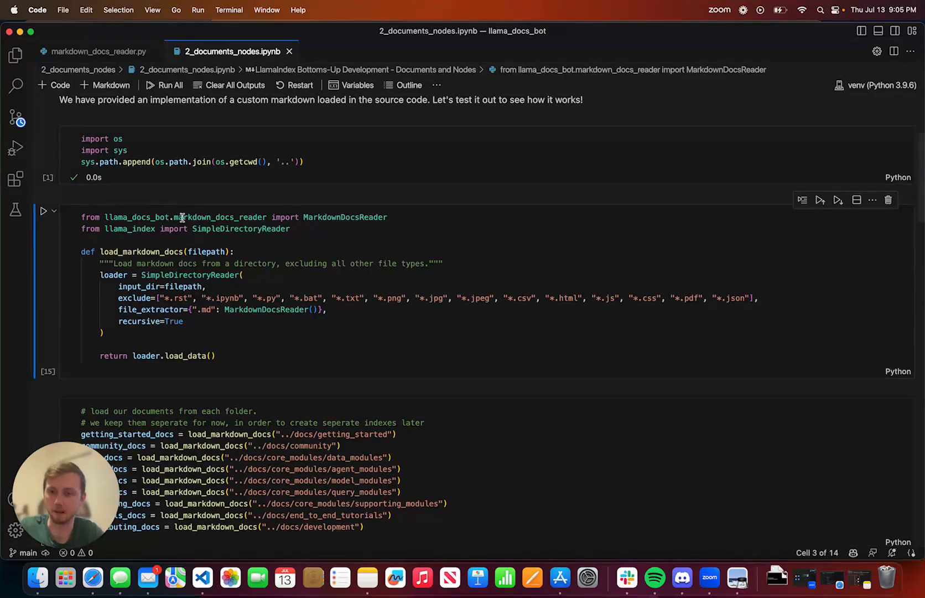
Review load_markdown_docs and its SimpleDirectoryReader exclude list of non-markdown file types.
left_click(330, 217)
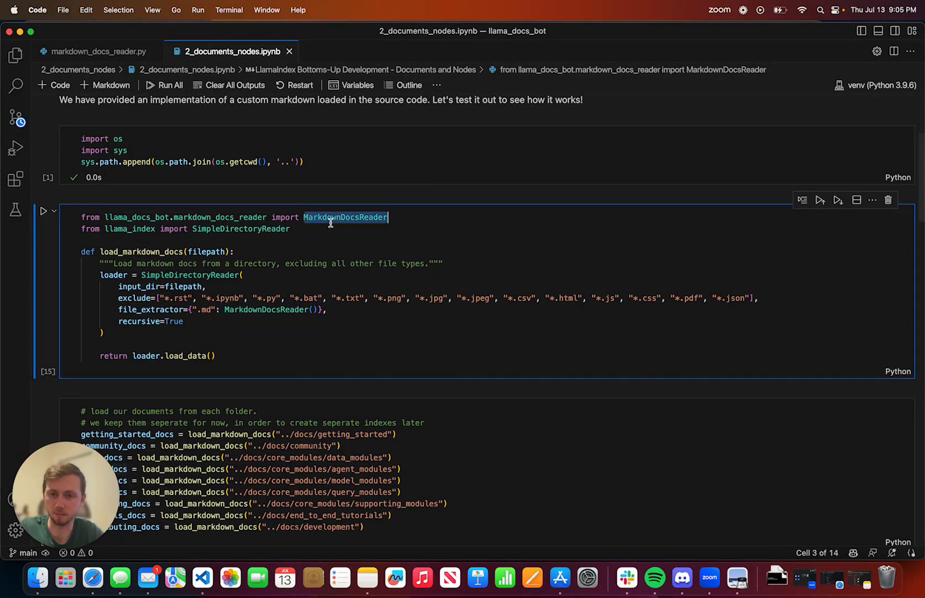
left_click(330, 275)
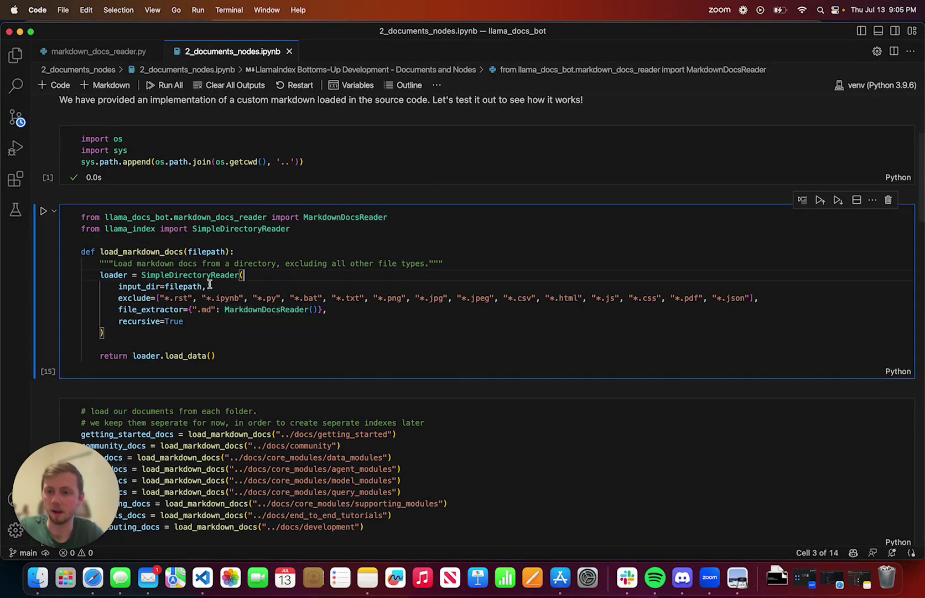
left_click(133, 251)
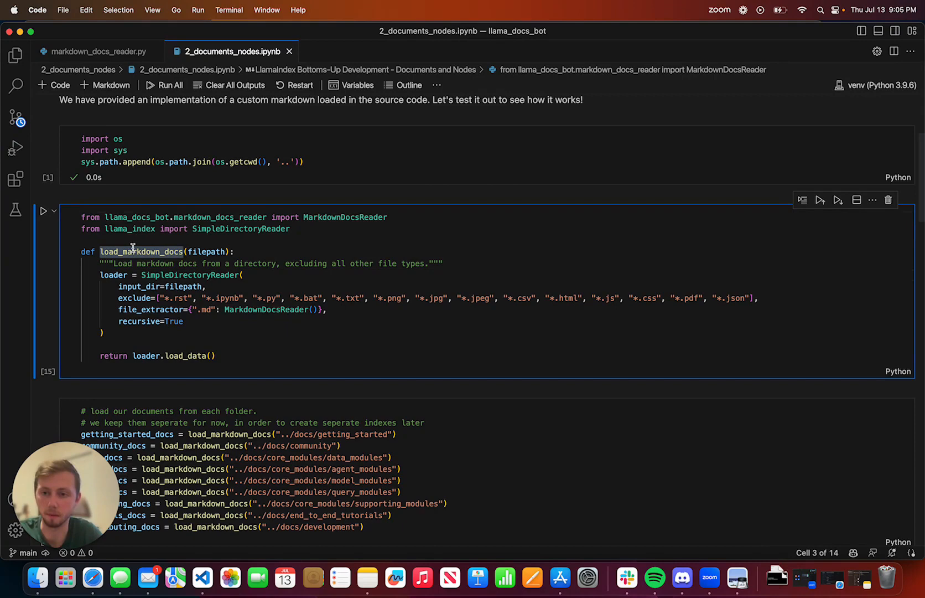
left_click(137, 299)
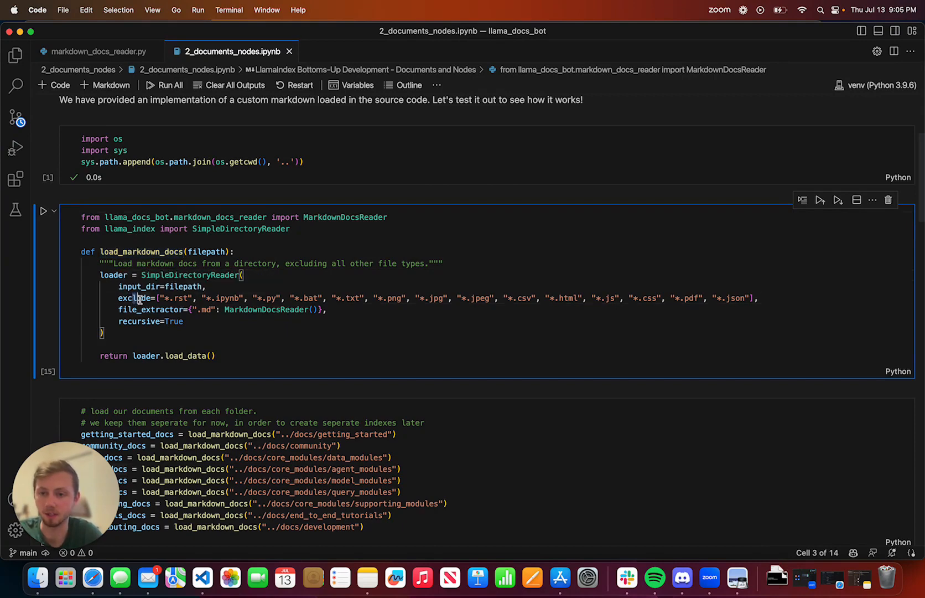
left_click_drag(137, 298, 774, 302)
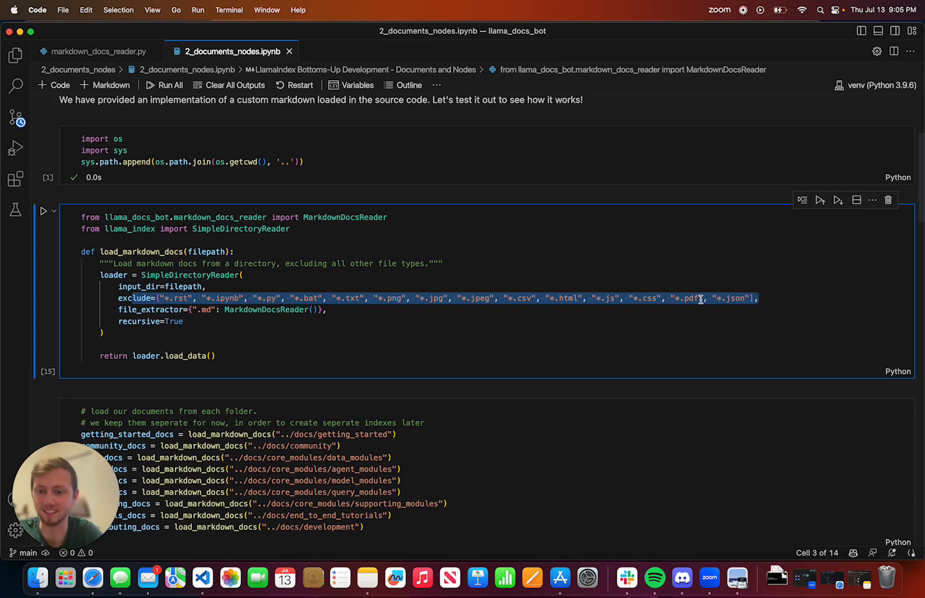
left_click(339, 322)
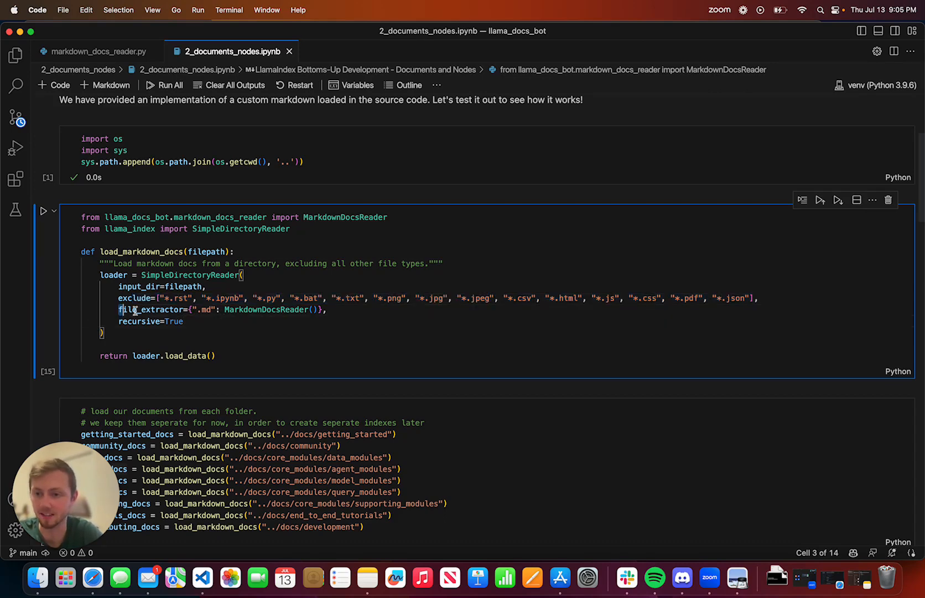
Review the .md file_extractor mapping to MarkdownDocsReader and the recursive=True argument.
left_click_drag(119, 310, 330, 310)
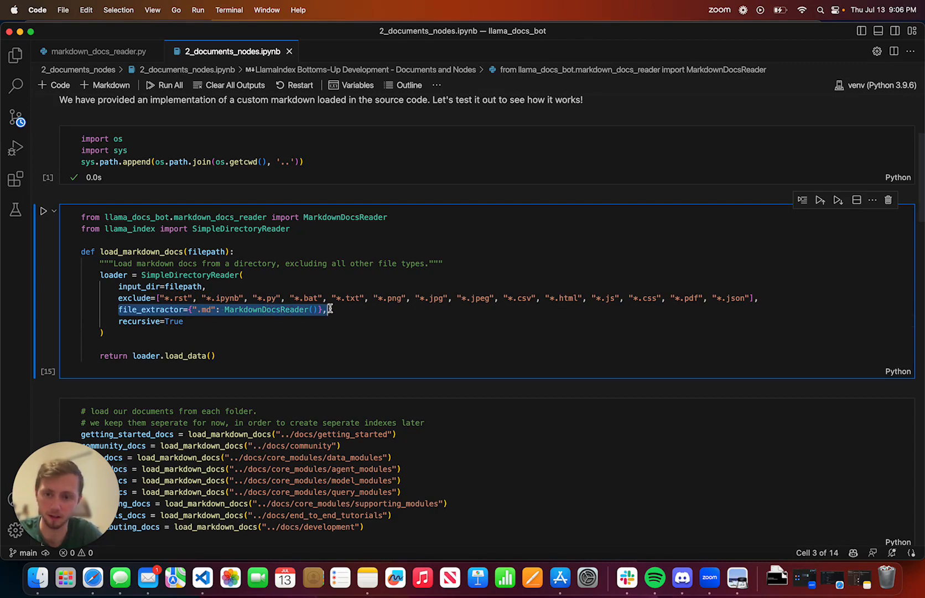
left_click(269, 321)
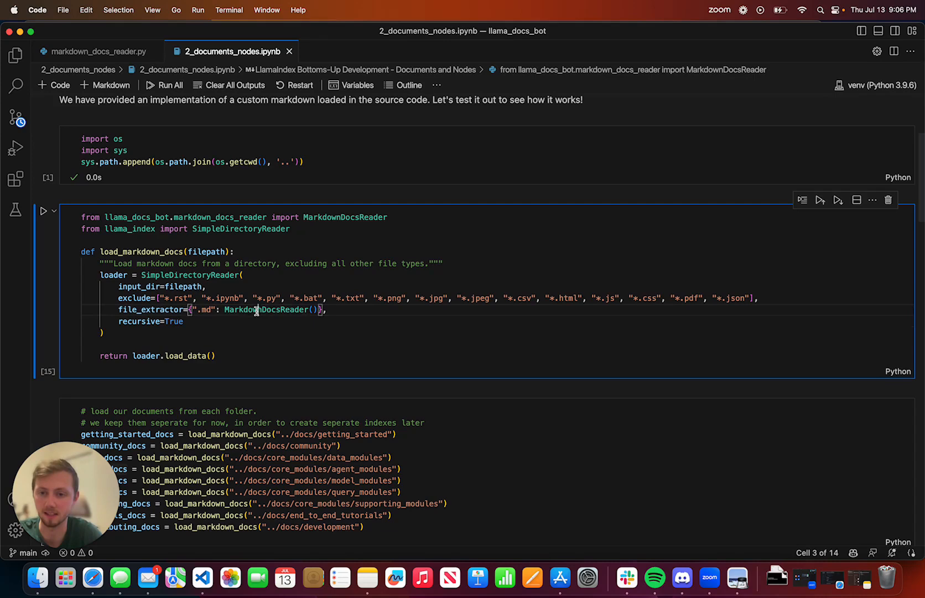
left_click(200, 309)
double_click(254, 310)
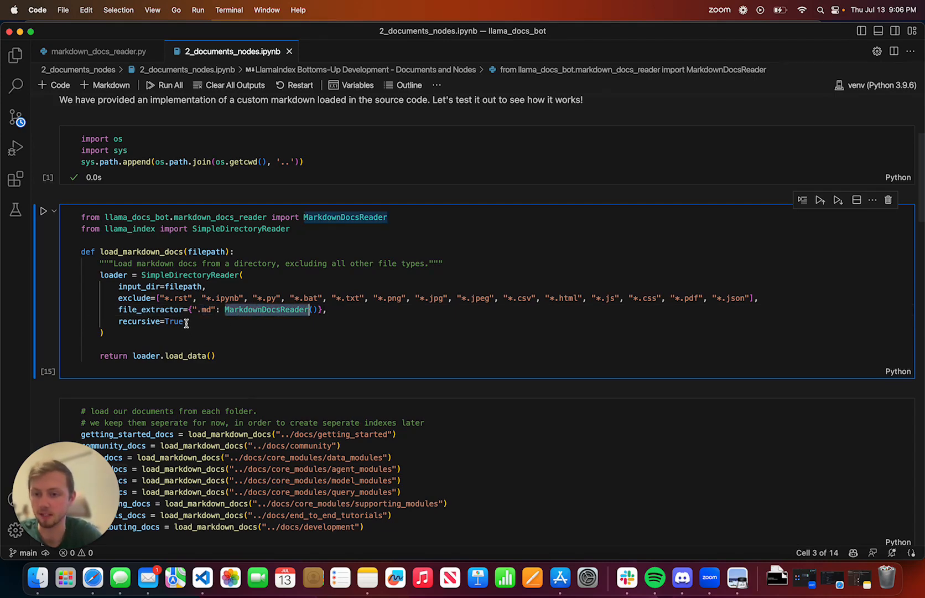
left_click_drag(185, 321, 114, 322)
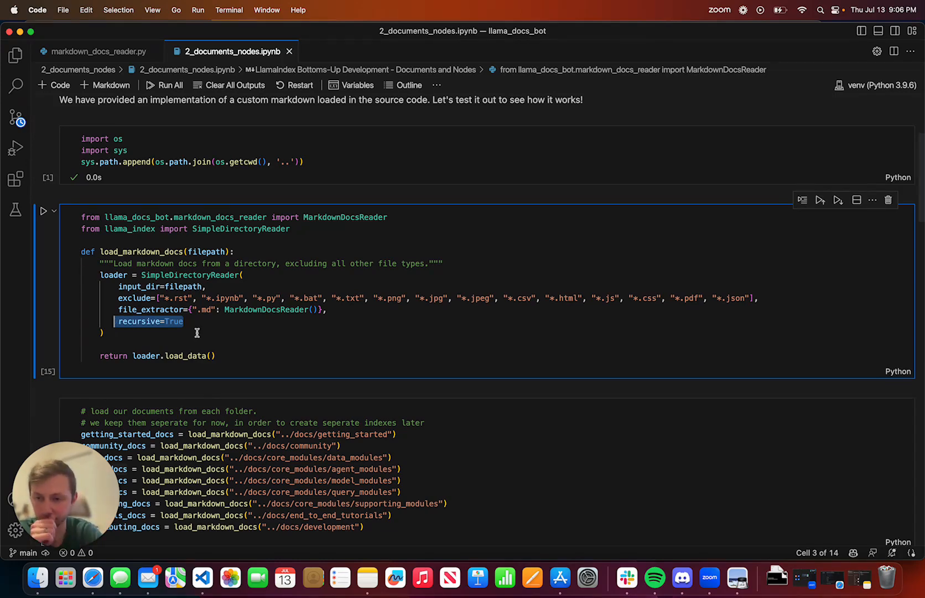
scroll(198, 333, "down", 3)
Define the loader and load getting_started, community, data and core module docs from each folder.
key("shift+Return")
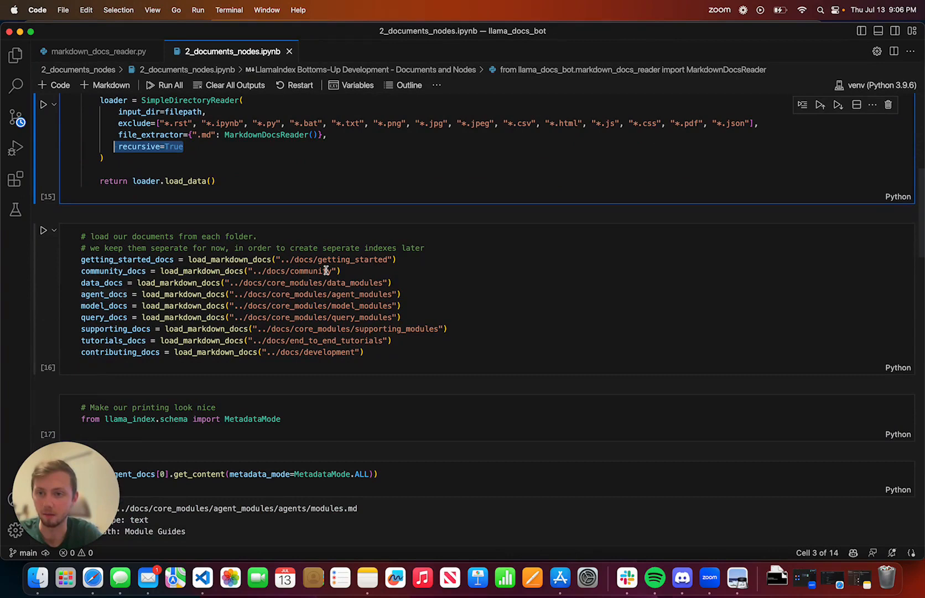
key("shift+Return")
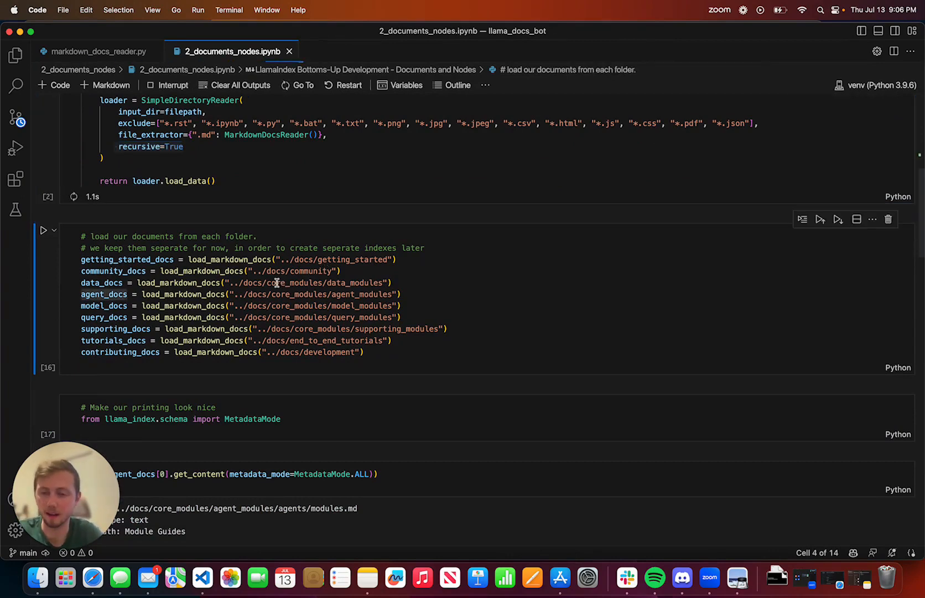
mouse_move(264, 273)
left_mouse_down()
mouse_move(333, 294)
mouse_move(373, 327)
left_mouse_up()
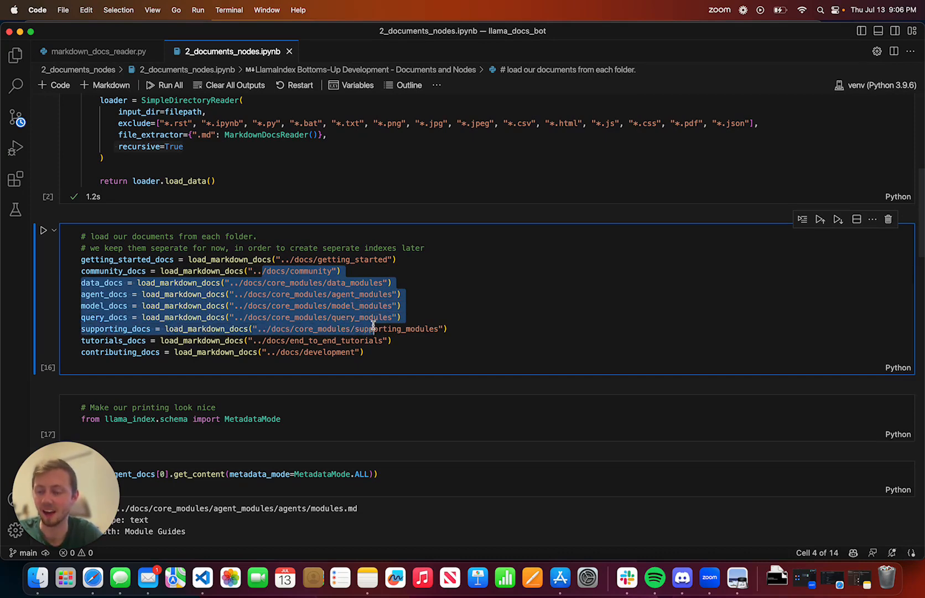
double_click(120, 259)
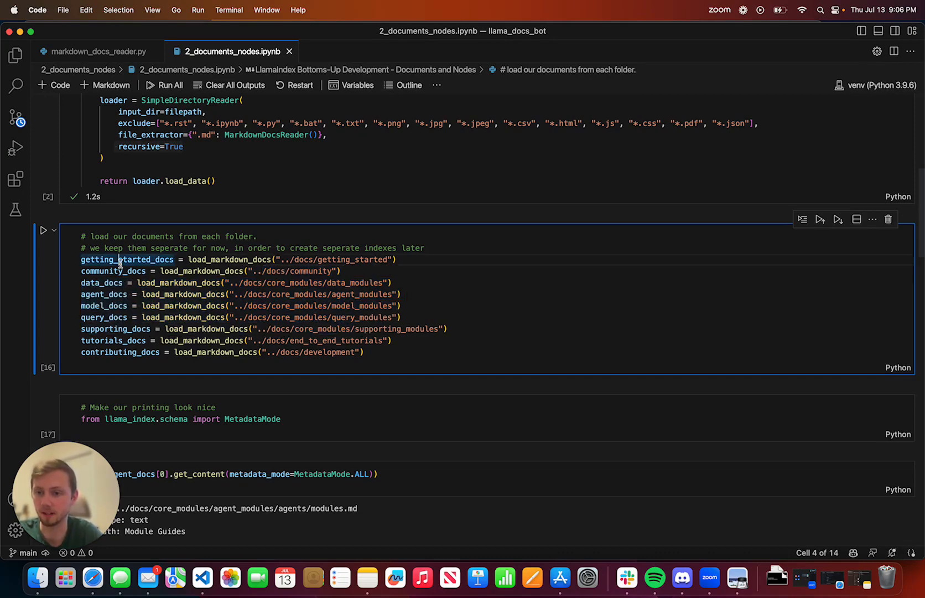
left_click(104, 271)
left_click(103, 282)
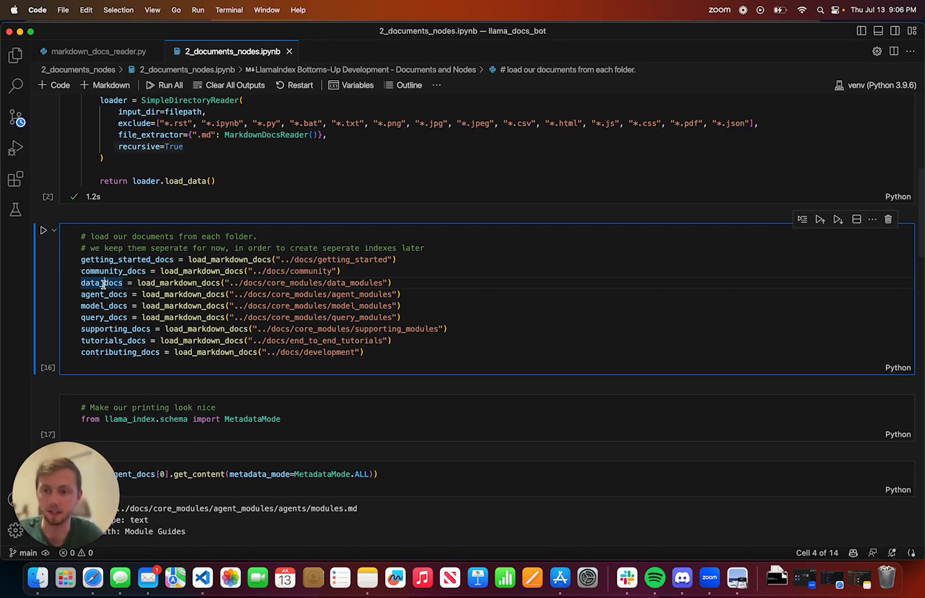
key("shift+Return")
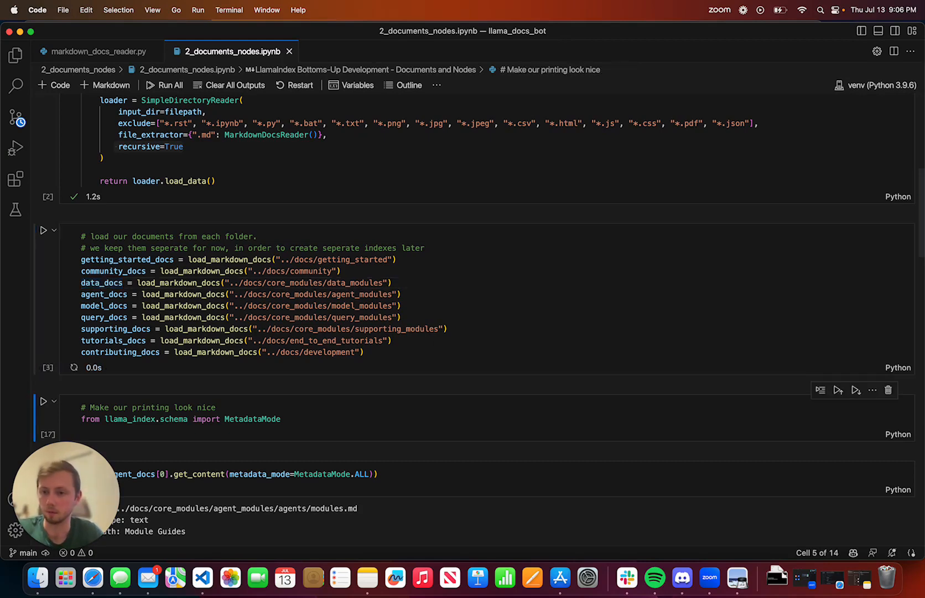
scroll(283, 258, "down", 5)
scroll(283, 258, "down", 3)
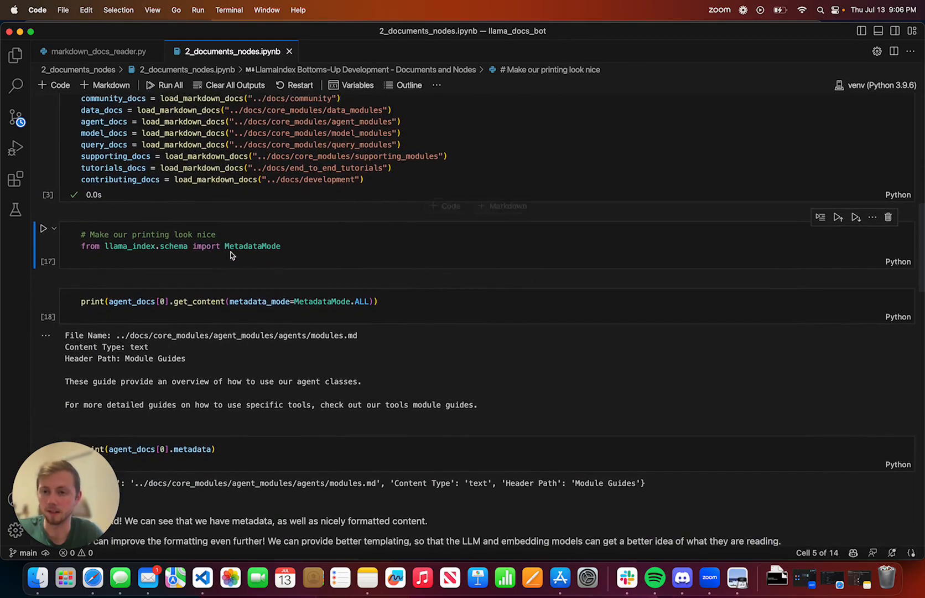
Import MetadataMode and print agent_docs[0] with all metadata.
double_click(282, 248)
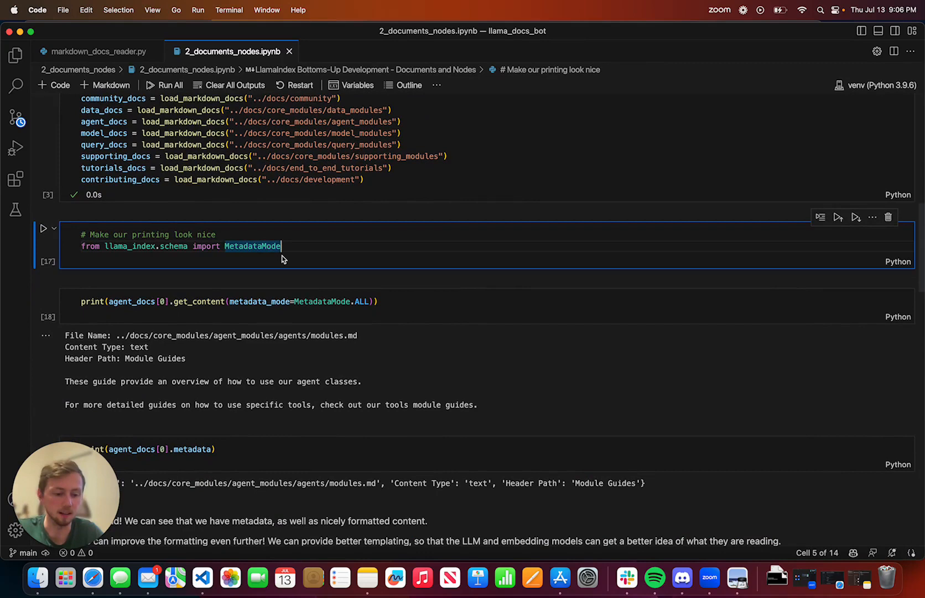
key("shift+Return")
scroll(463, 289, "down", 1)
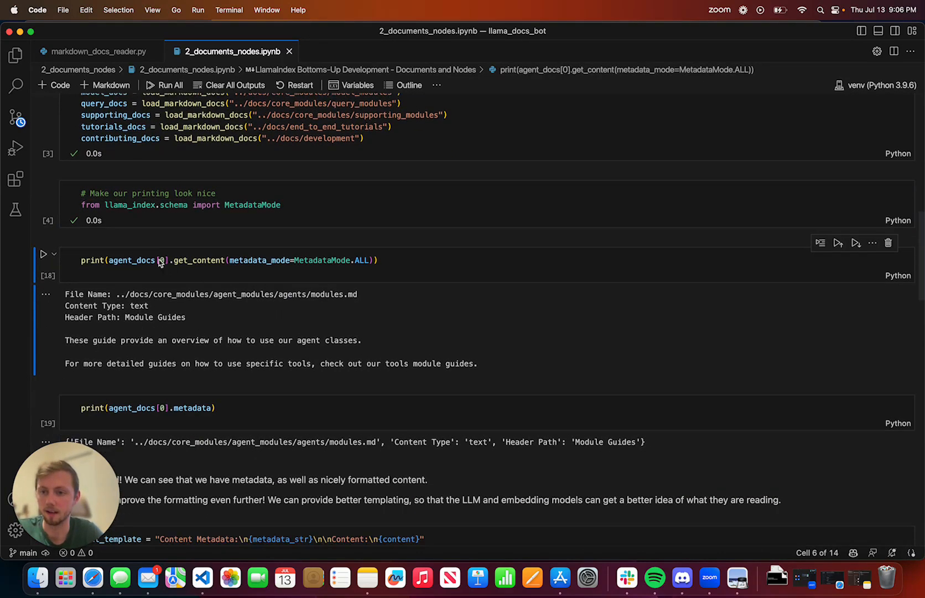
double_click(149, 261)
key("shift+Return")
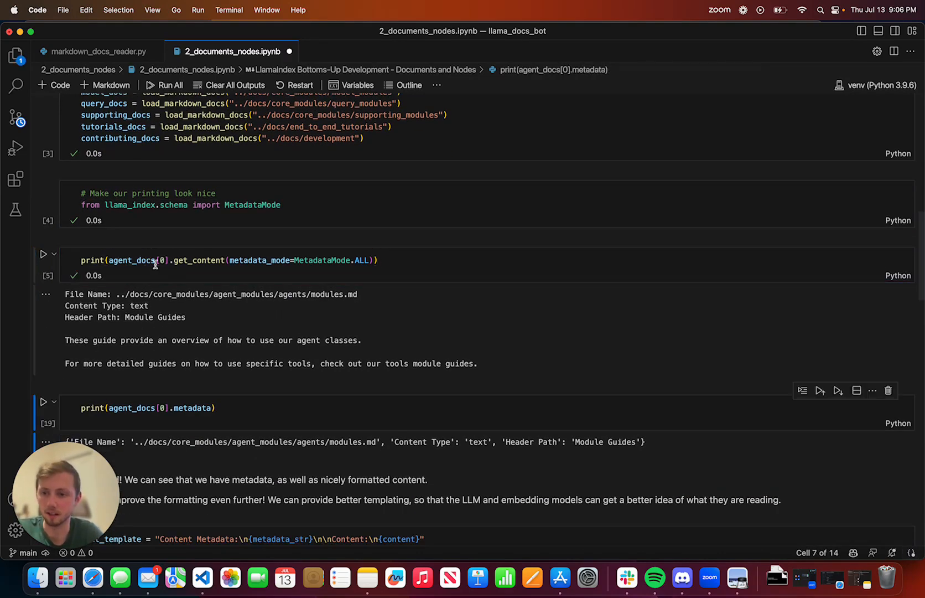
scroll(144, 310, "down", 1)
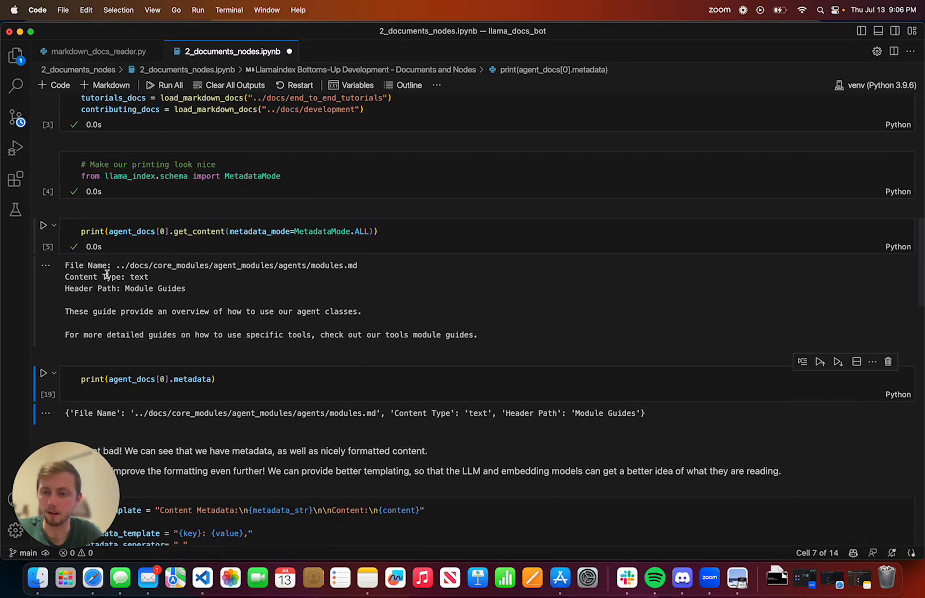
Review the printed File Name path, Content Type and Module Guides header path, then edit the index.
left_click_drag(65, 265, 176, 287)
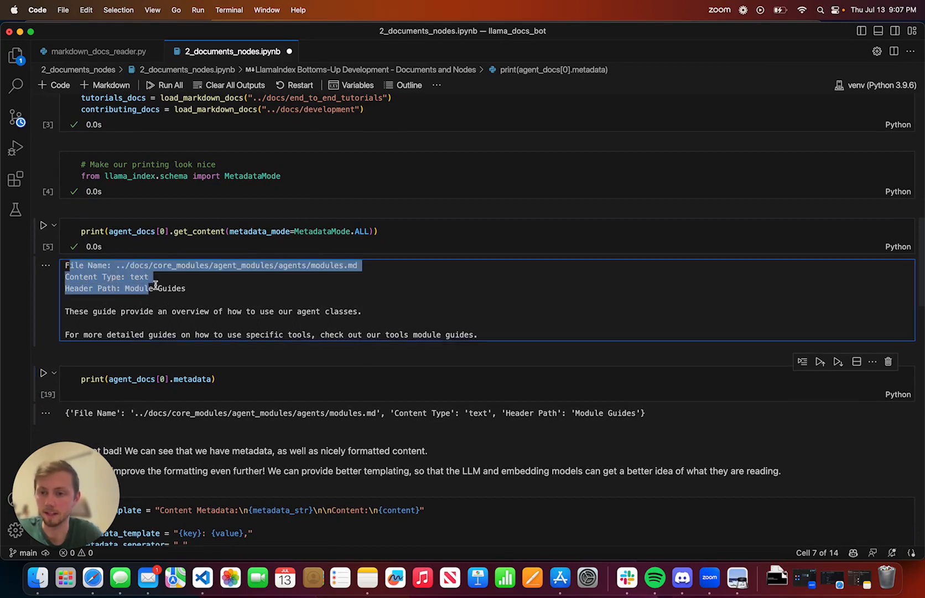
left_click(139, 275)
left_click_drag(115, 265, 166, 266)
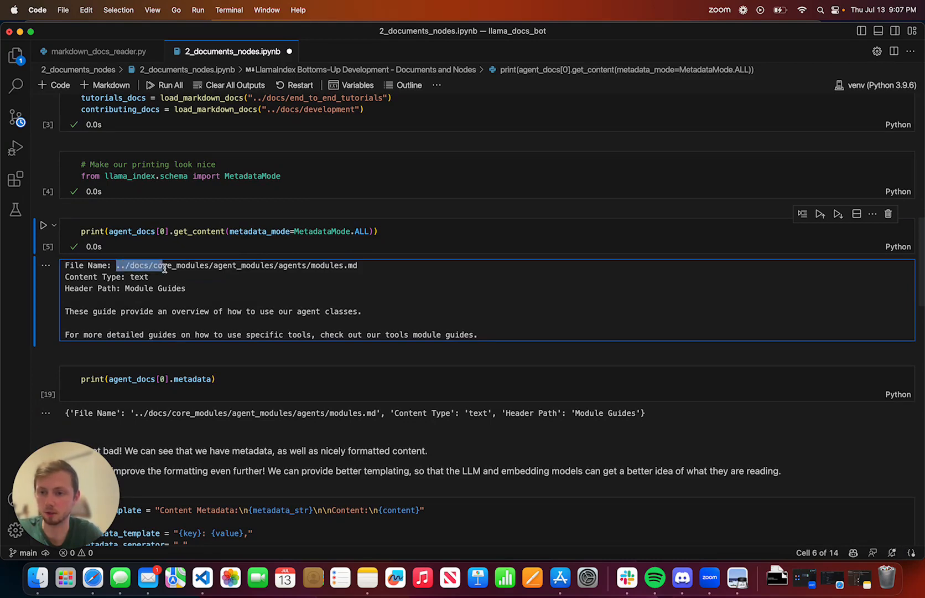
left_click_drag(99, 277, 149, 278)
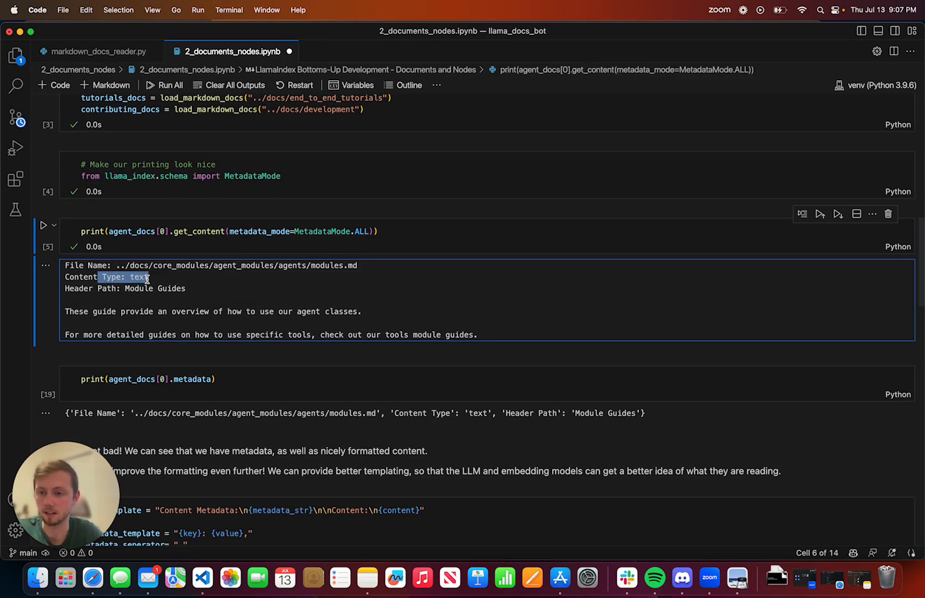
left_click(181, 287)
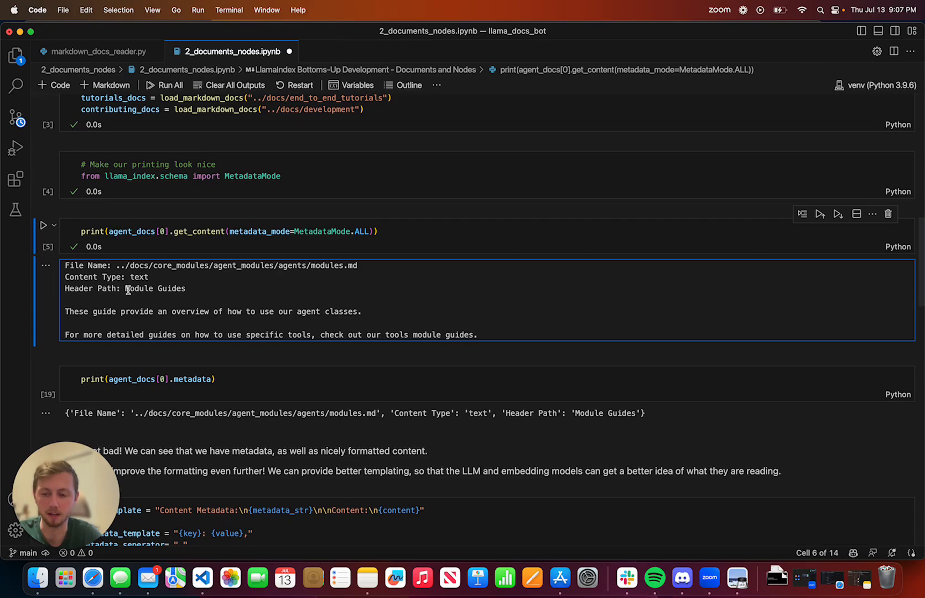
left_click_drag(125, 287, 190, 292)
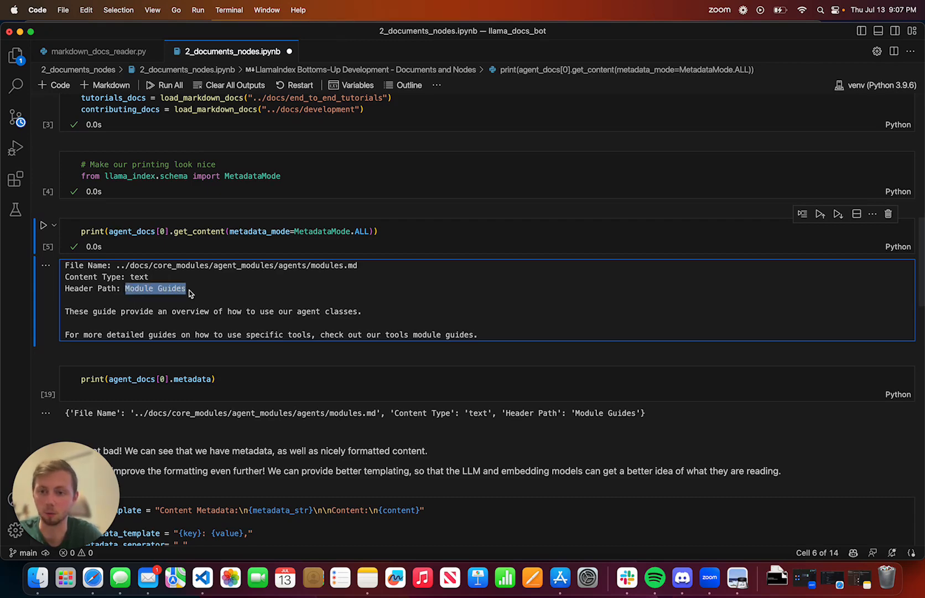
left_click(166, 231)
Print agent_docs[5], showing root.md under Data Agents/Concept/Tool Abstractions.
key("BackSpace")
type("5")
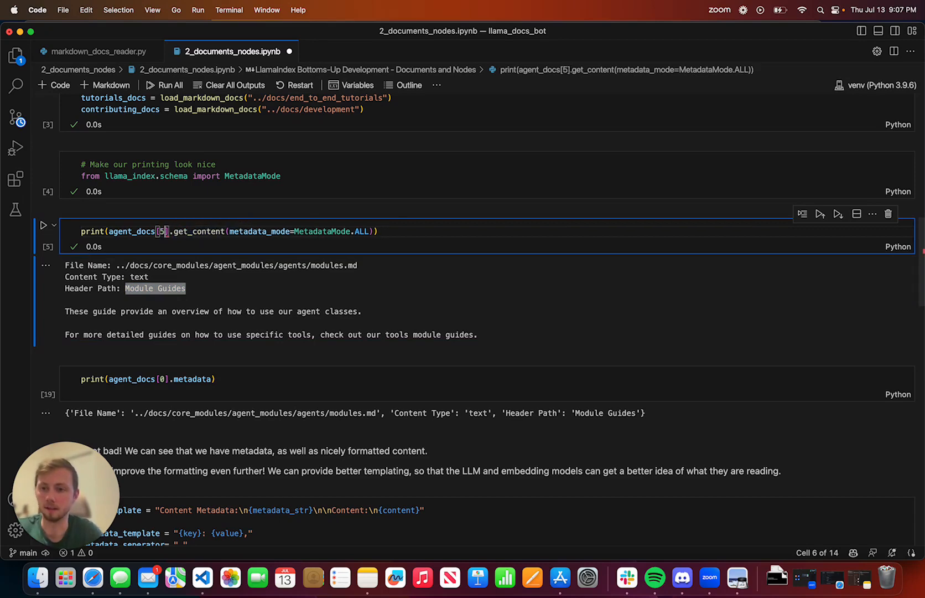
key("shift+Return")
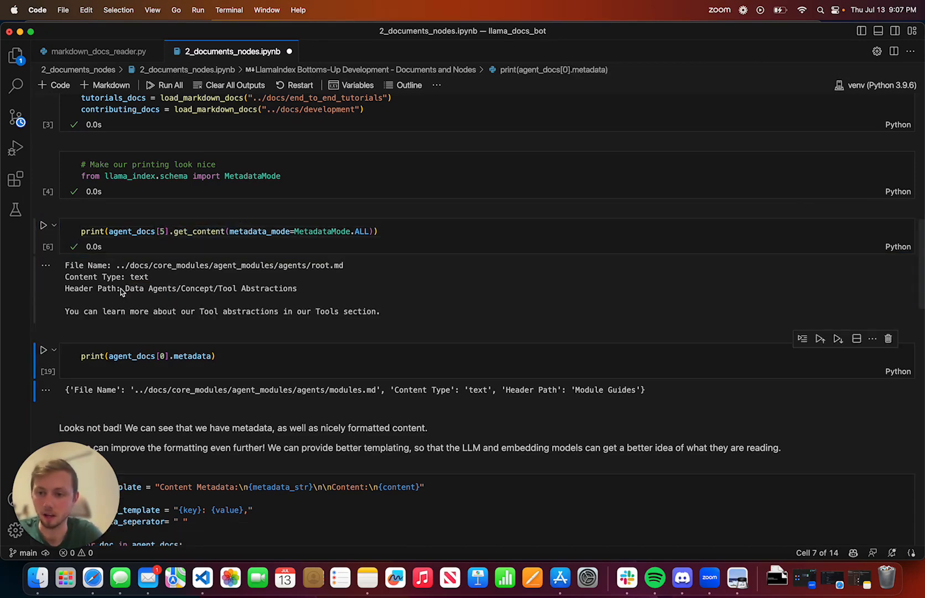
left_click_drag(125, 288, 280, 288)
left_click(187, 288)
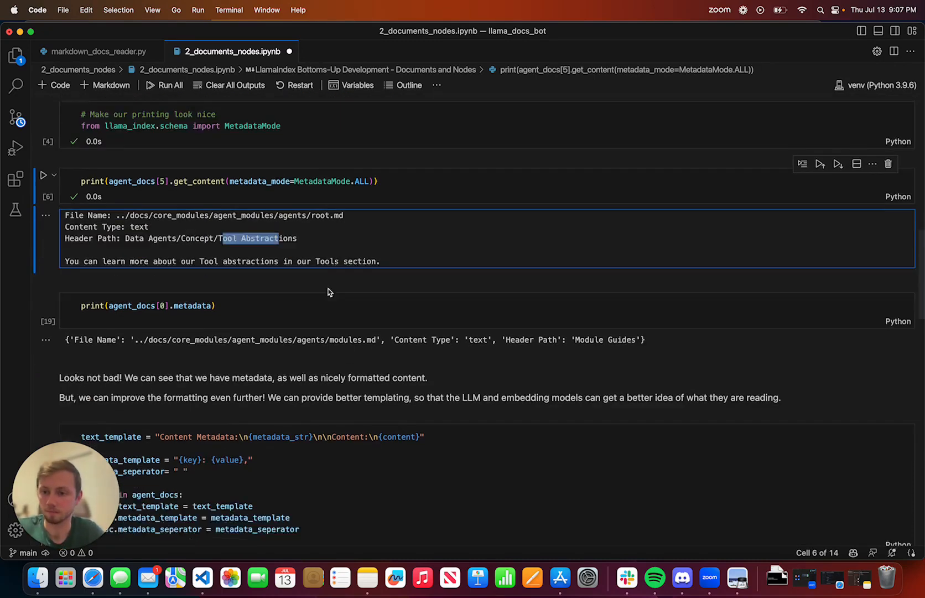
scroll(329, 292, "down", 3)
Rerun the cell printing the first agent document's raw metadata dictionary.
left_click(265, 270)
key("shift+Return")
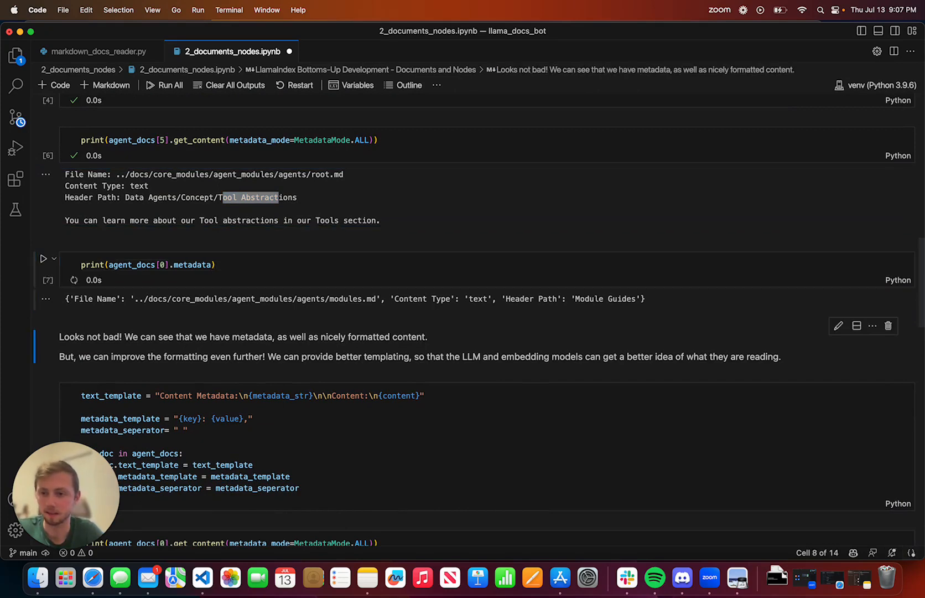
double_click(200, 265)
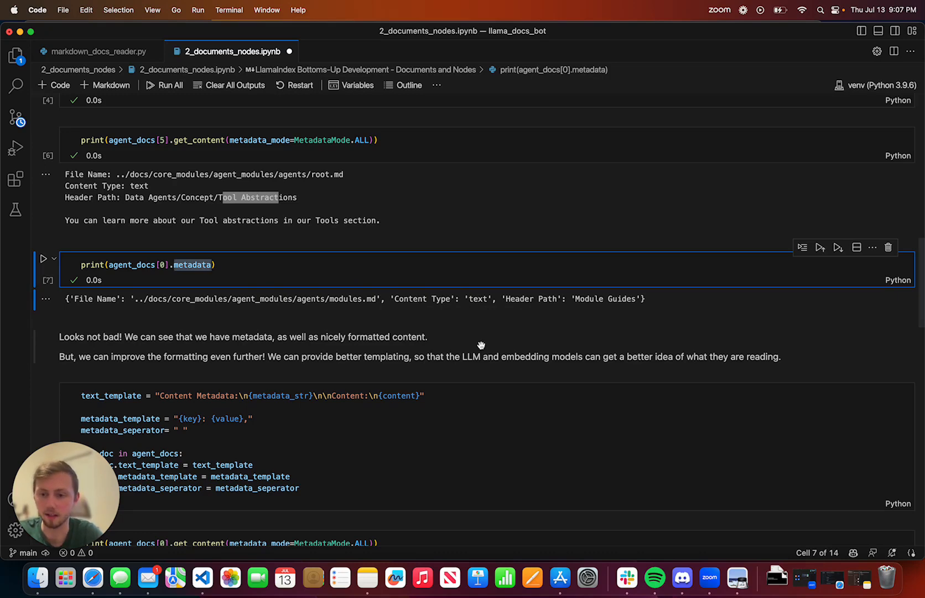
scroll(373, 432, "down", 3)
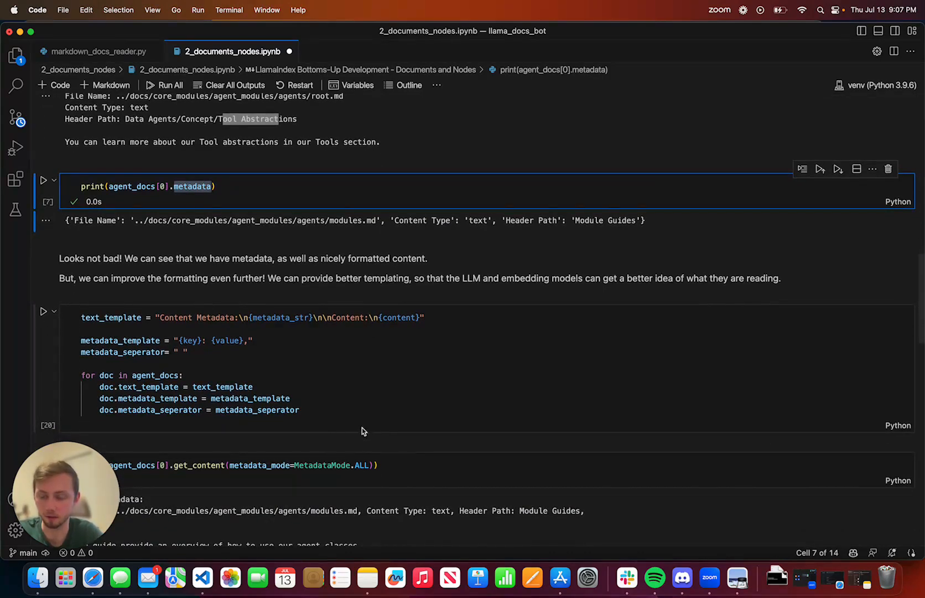
Review the Content/Metadata text_template, metadata_template and separator values in the templating cell.
double_click(103, 316)
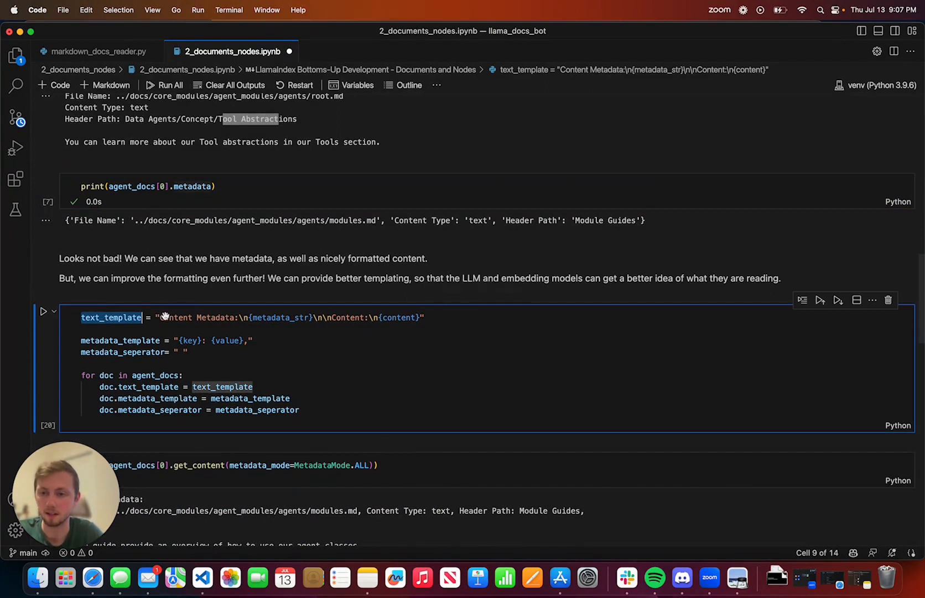
left_click_drag(159, 317, 235, 318)
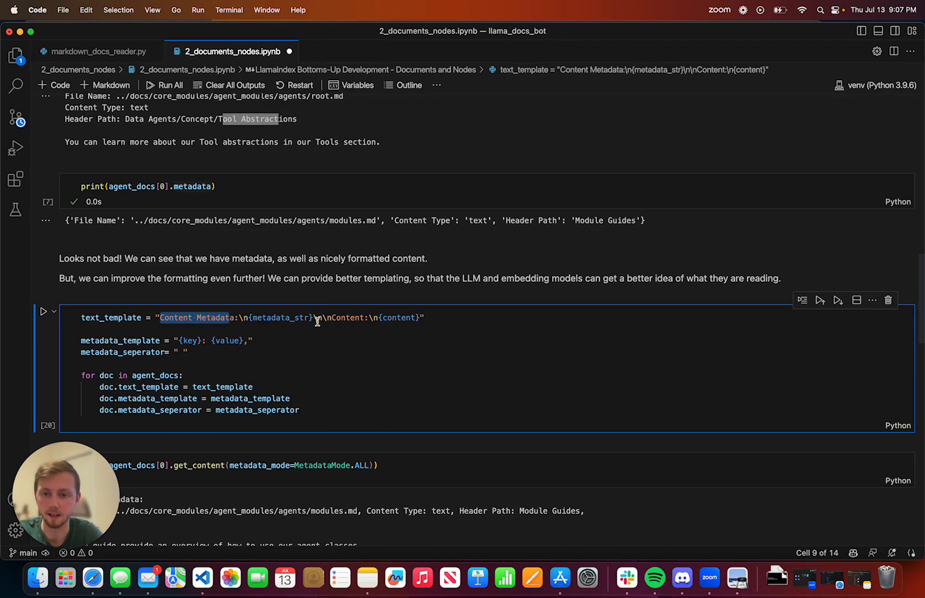
left_click_drag(318, 317, 331, 318)
left_click(346, 317)
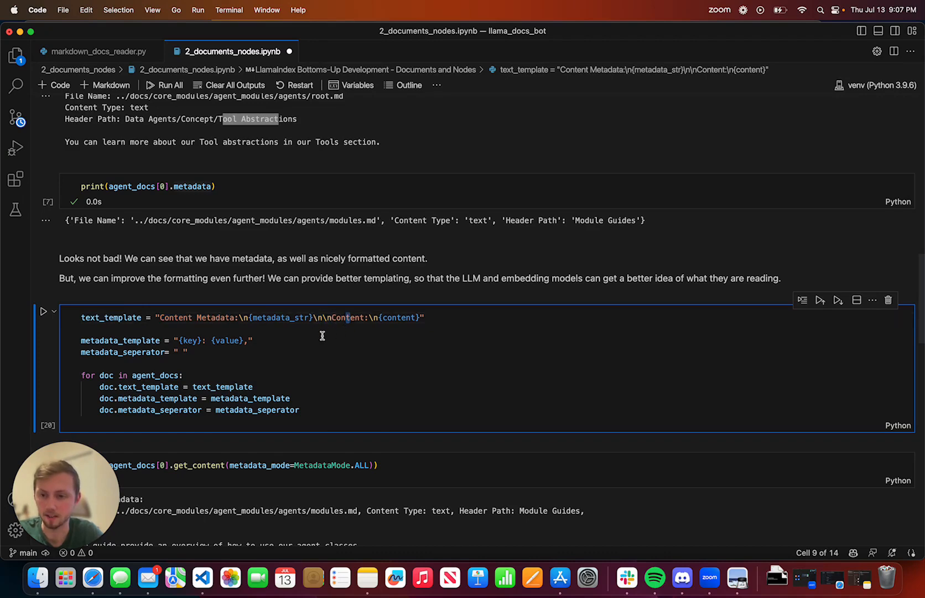
left_click_drag(106, 341, 207, 352)
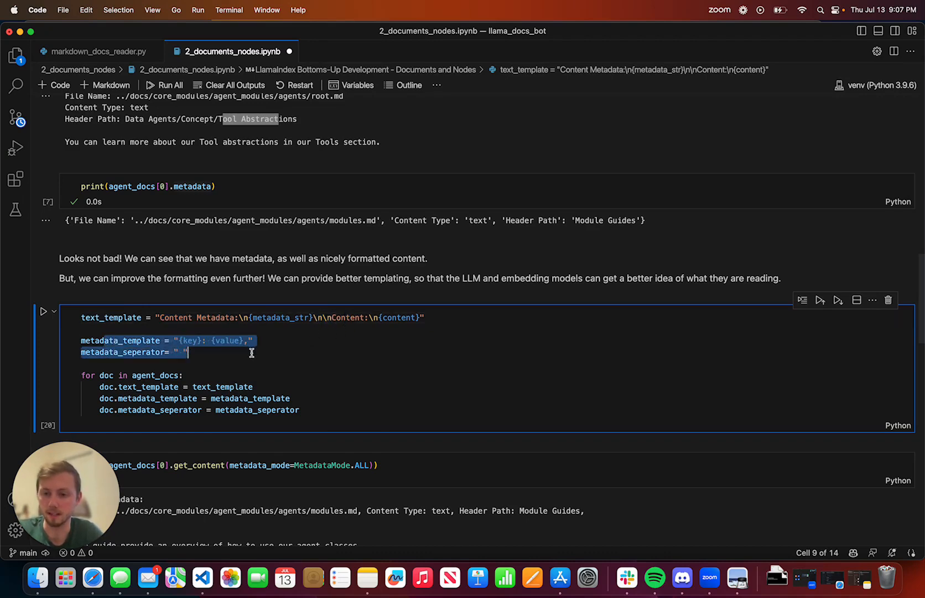
left_click(207, 351)
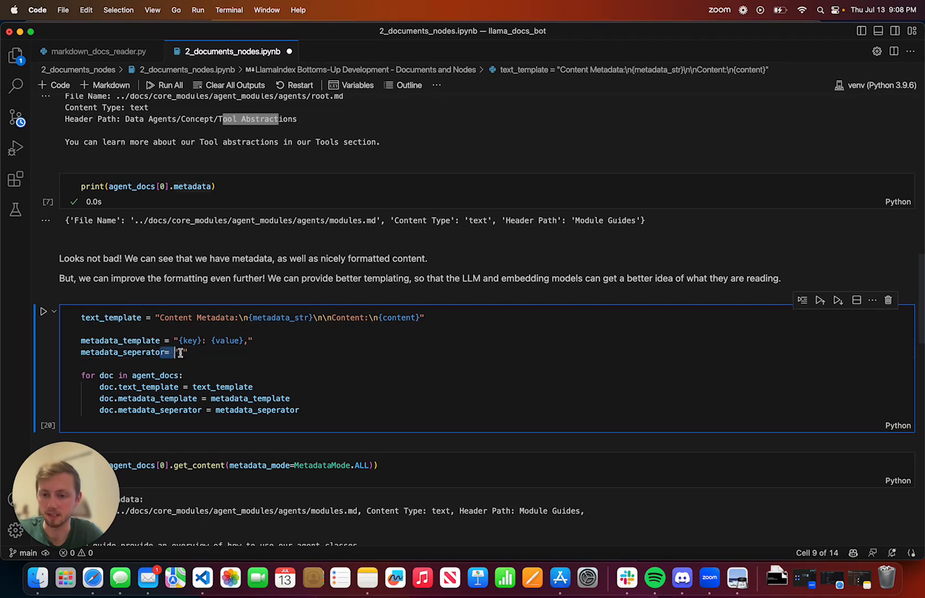
left_click_drag(171, 351, 189, 351)
left_click(264, 340)
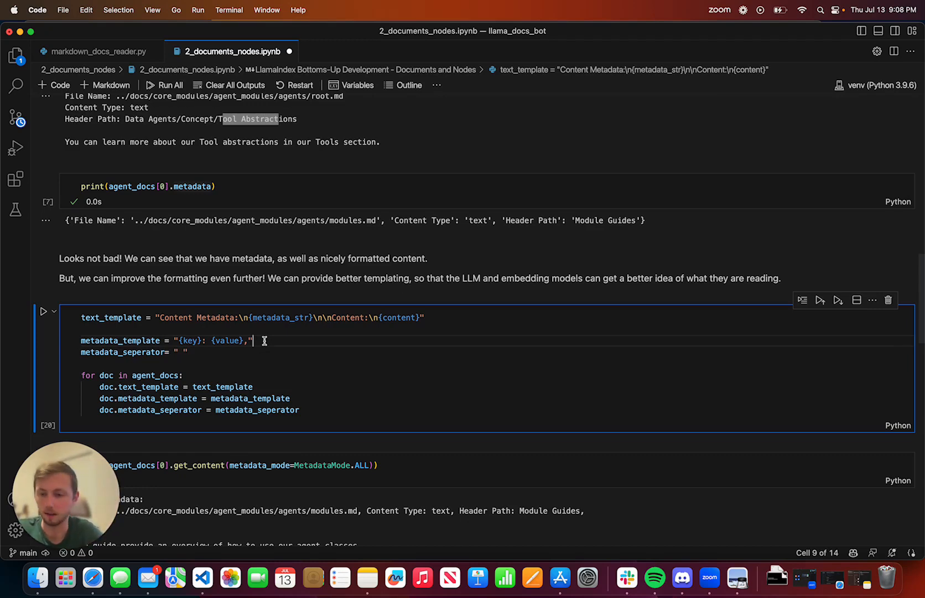
Apply the templates and separator to every document in agent_docs by running the cell.
left_click_drag(100, 374, 185, 375)
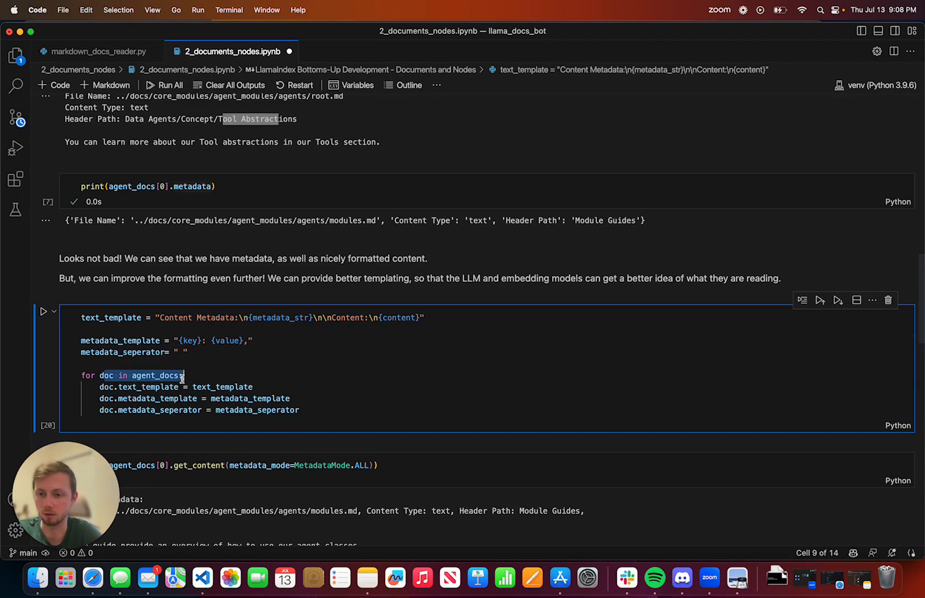
left_click(276, 355)
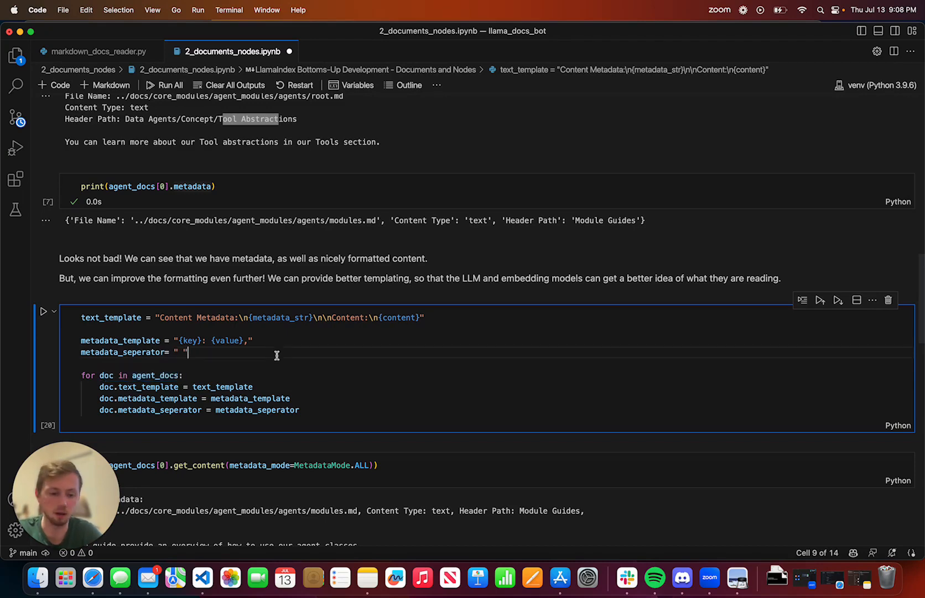
key("shift+Return")
scroll(323, 346, "down", 3)
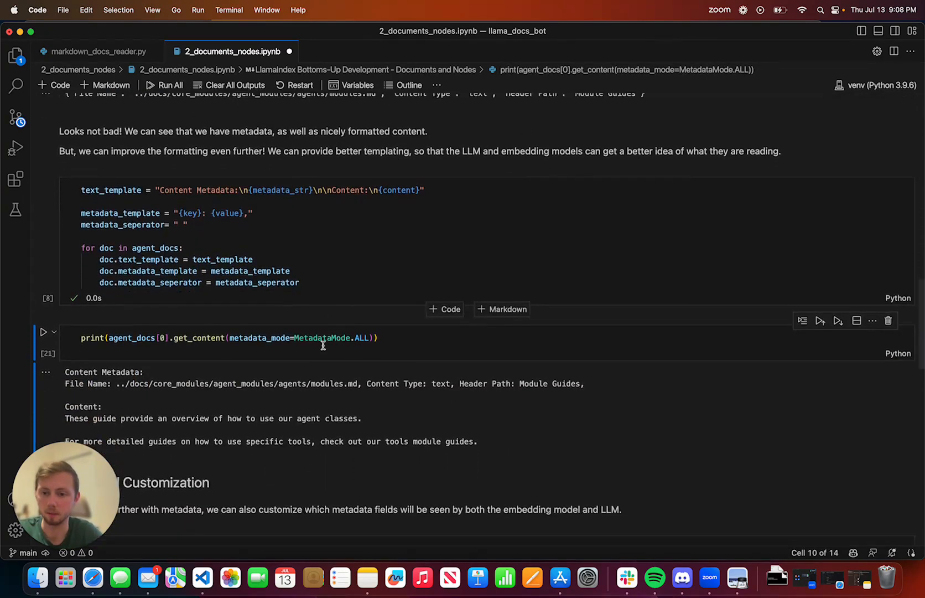
scroll(323, 346, "down", 3)
left_click(226, 259)
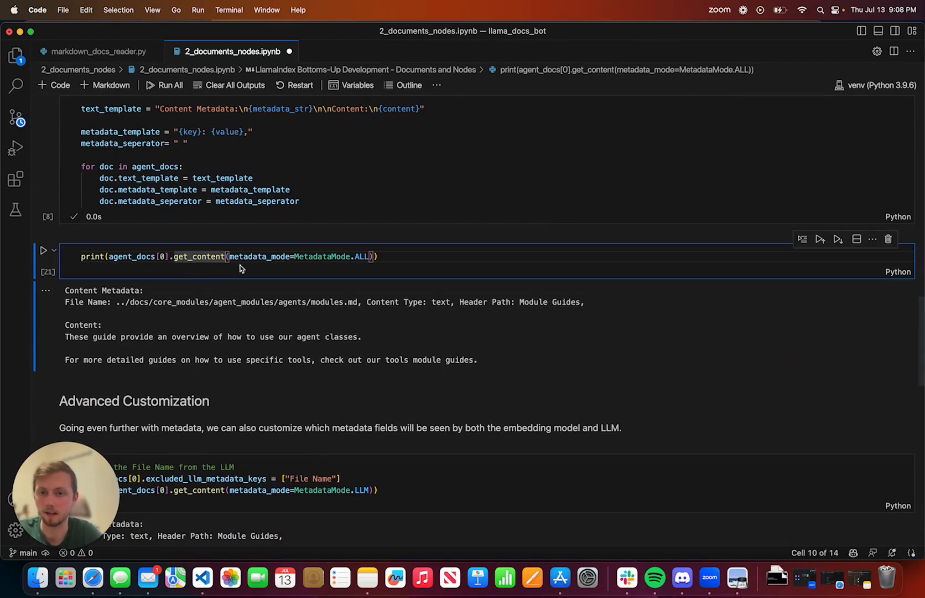
double_click(250, 256)
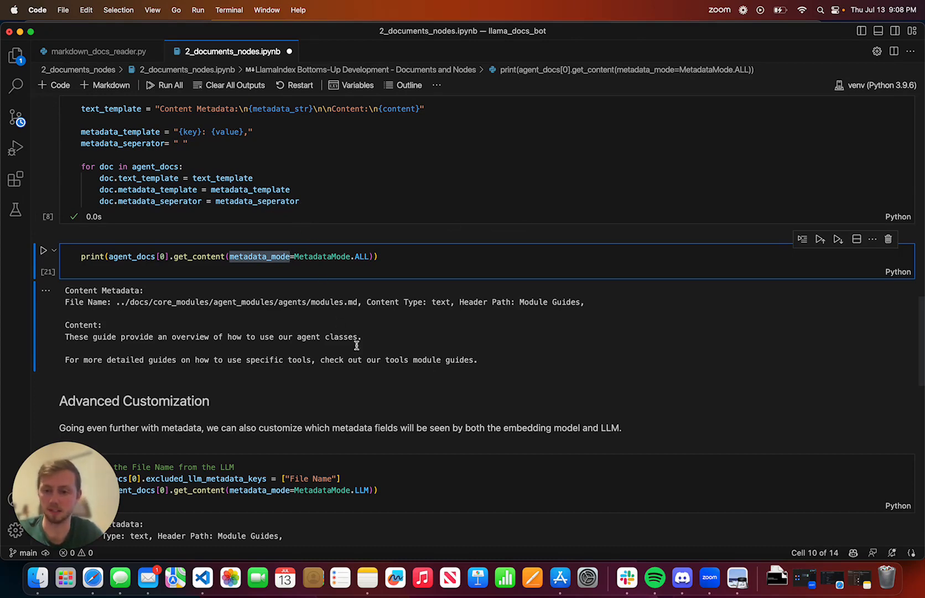
scroll(354, 346, "down", 3)
left_click_drag(105, 390, 216, 400)
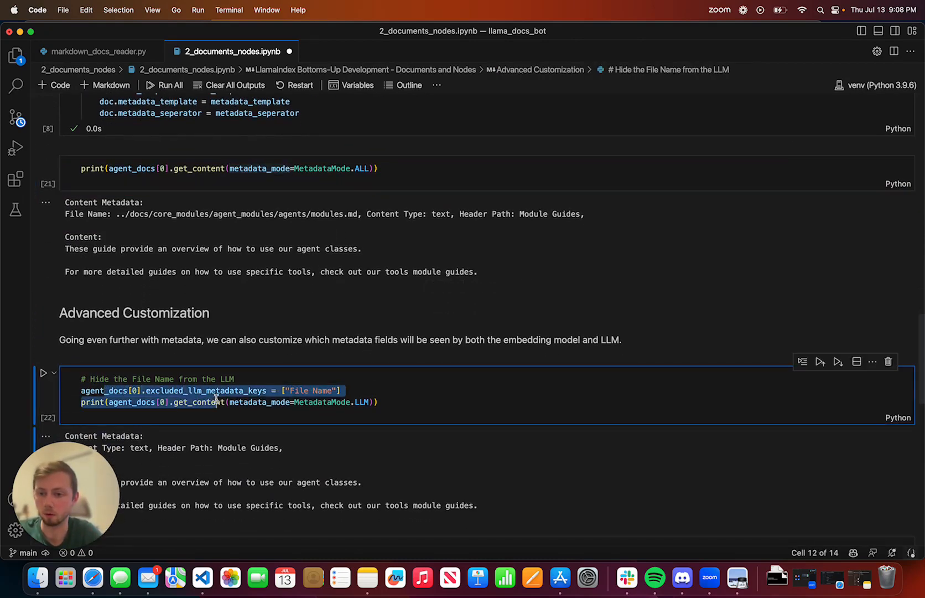
left_click_drag(104, 390, 266, 391)
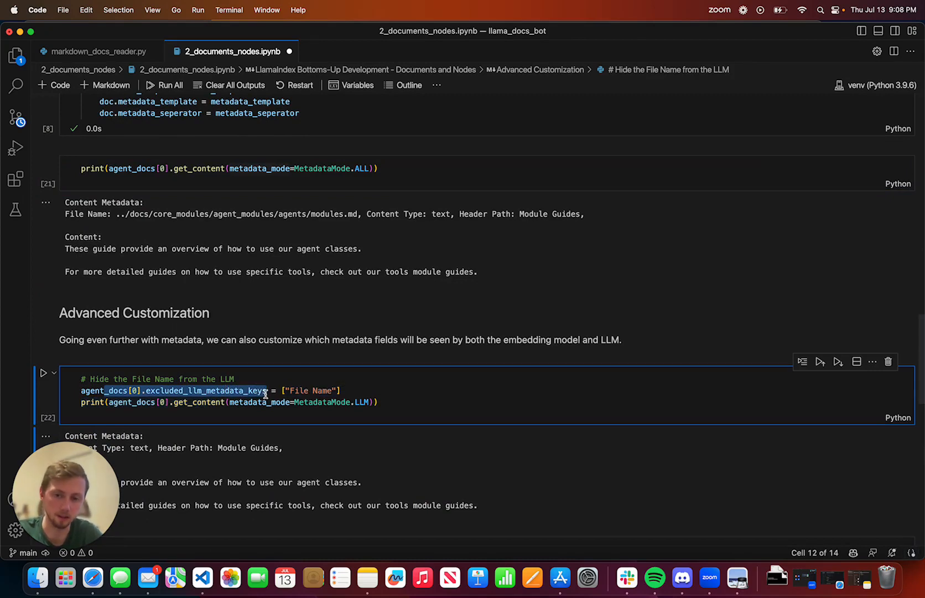
left_click_drag(289, 391, 333, 390)
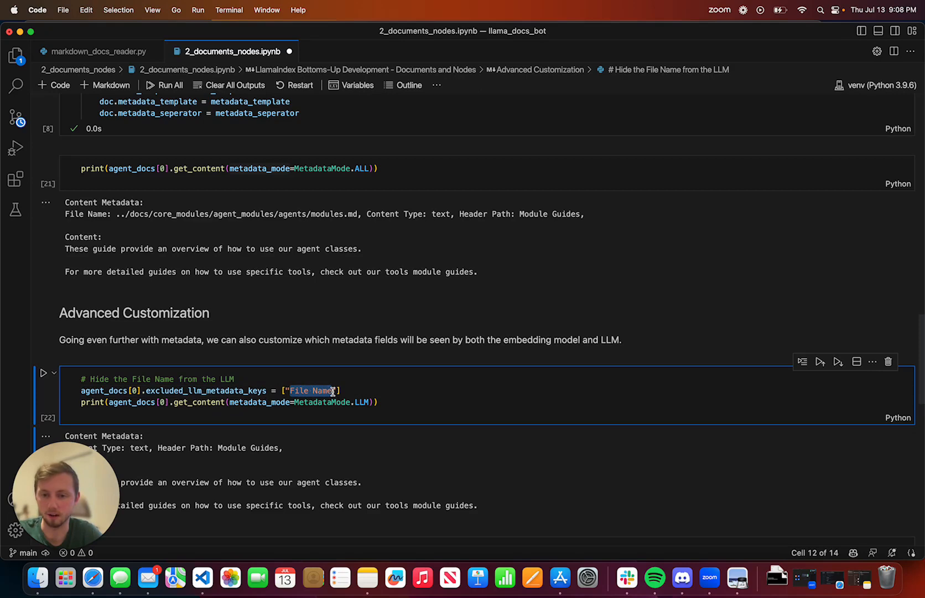
left_click(181, 402)
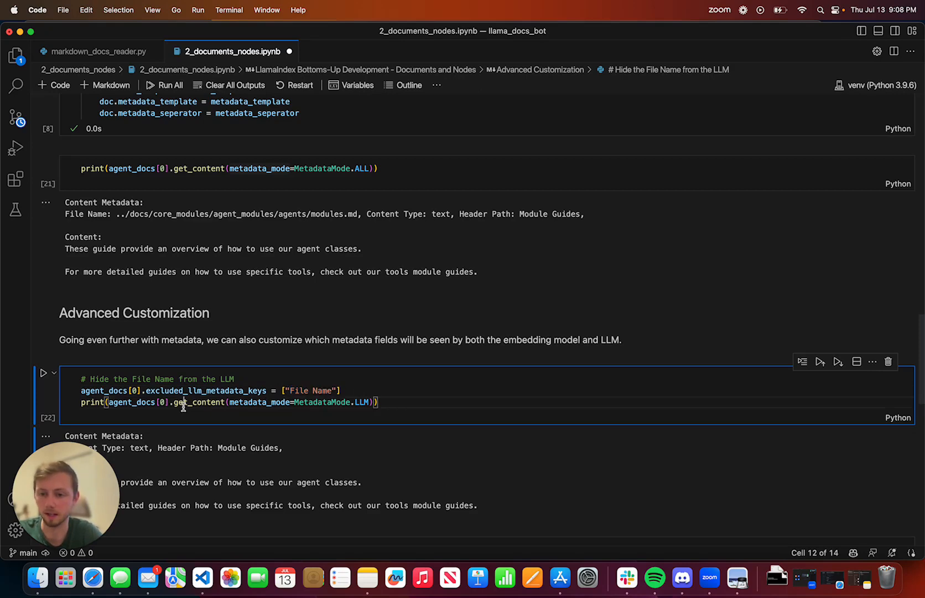
mouse_move(230, 402)
left_mouse_down()
mouse_move(363, 403)
mouse_move(182, 391)
left_mouse_up()
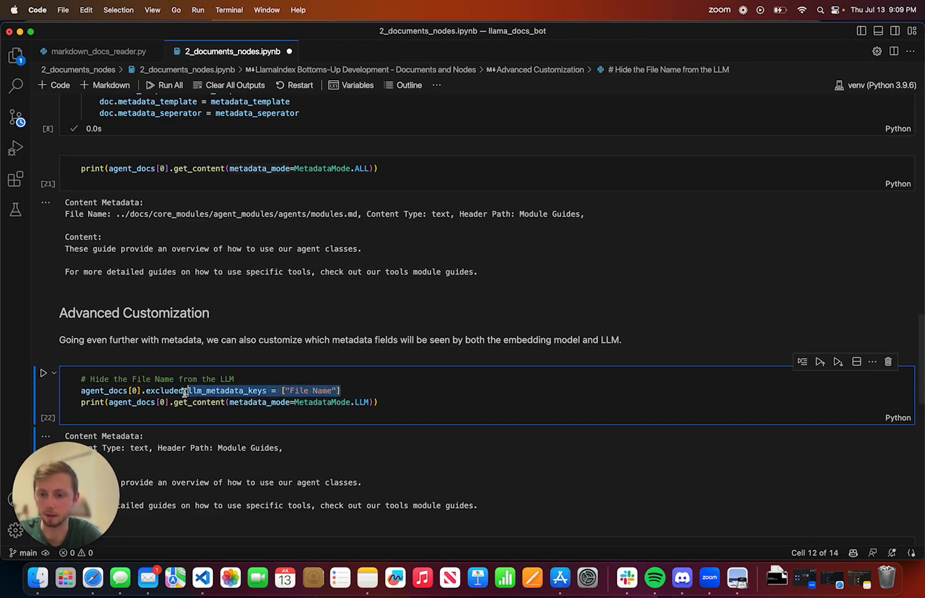
scroll(183, 391, "down", 3)
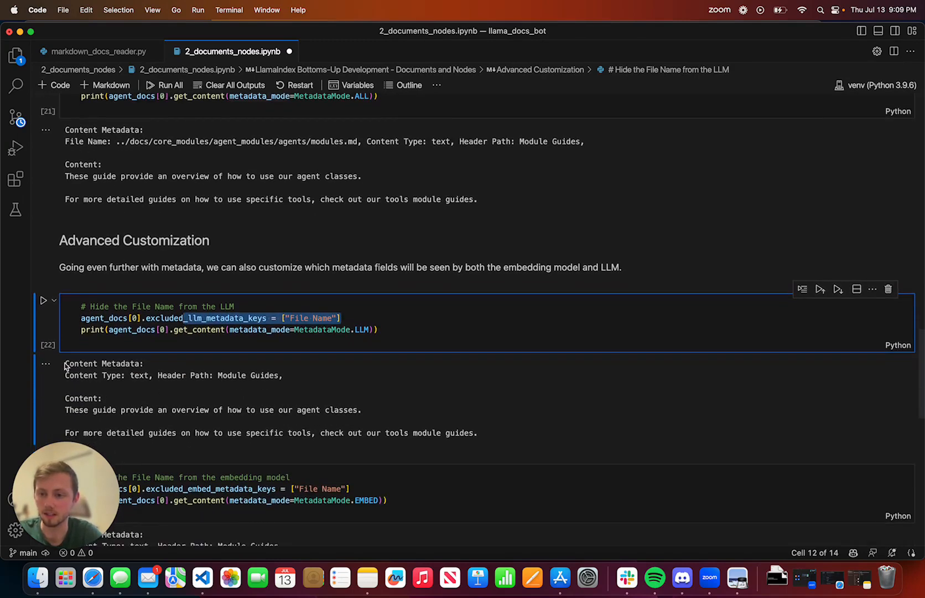
left_click_drag(64, 364, 407, 433)
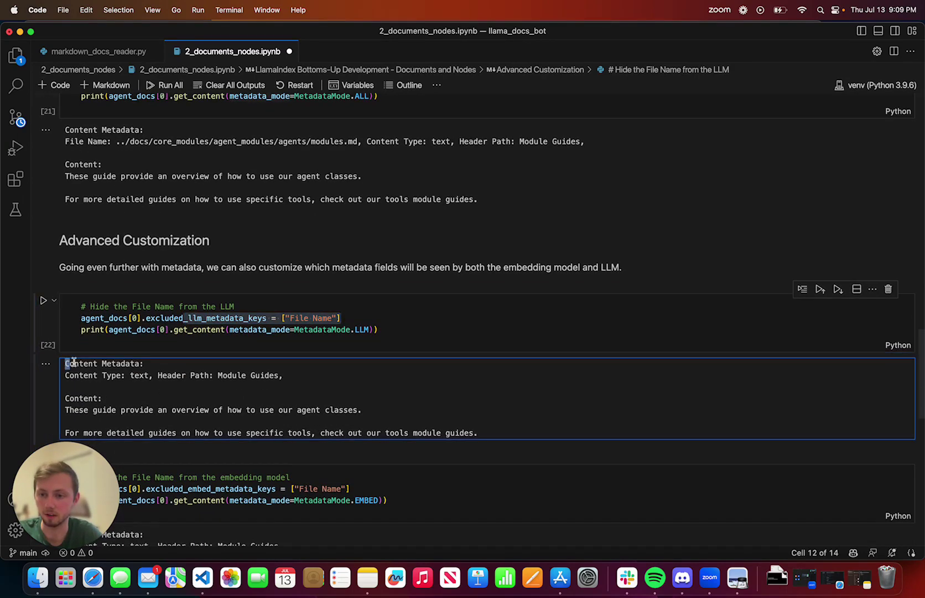
left_click(409, 433)
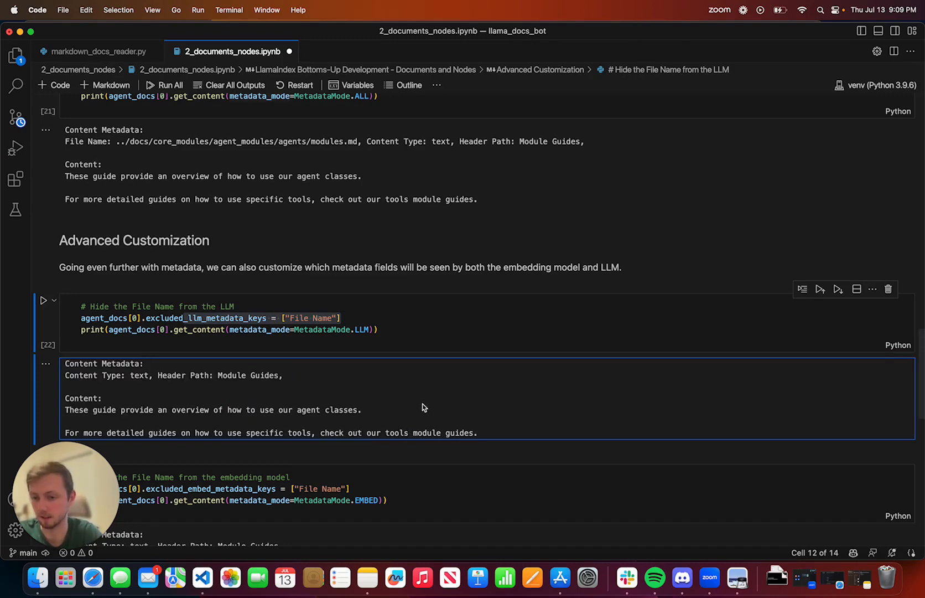
scroll(422, 407, "down", 5)
scroll(422, 408, "down", 5)
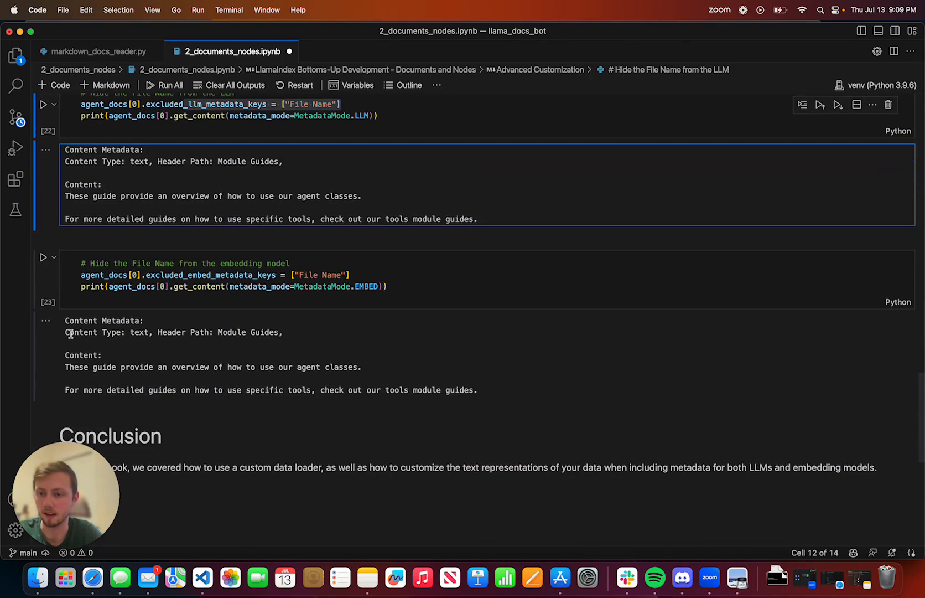
left_click_drag(65, 321, 282, 333)
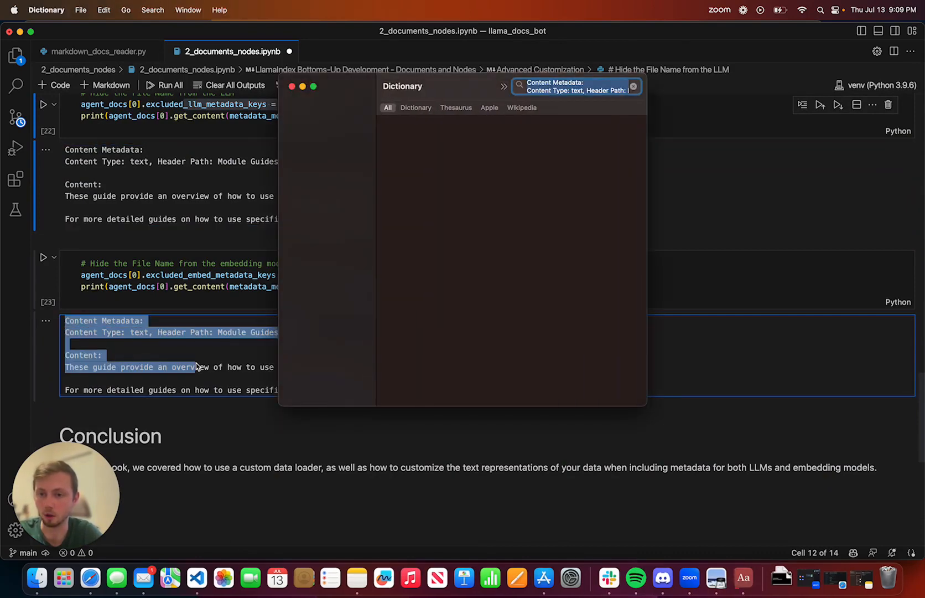
left_click(212, 342)
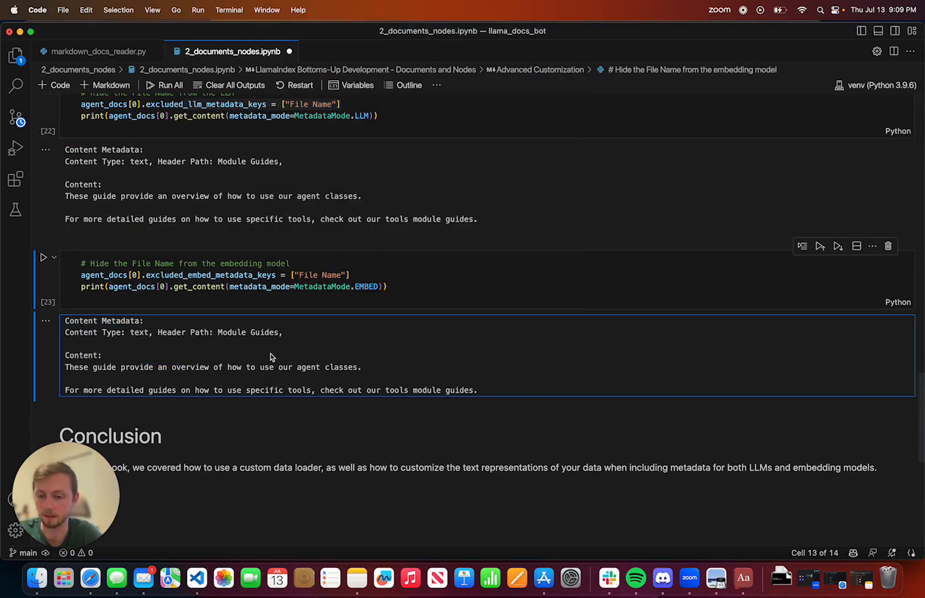
scroll(271, 356, "down", 3)
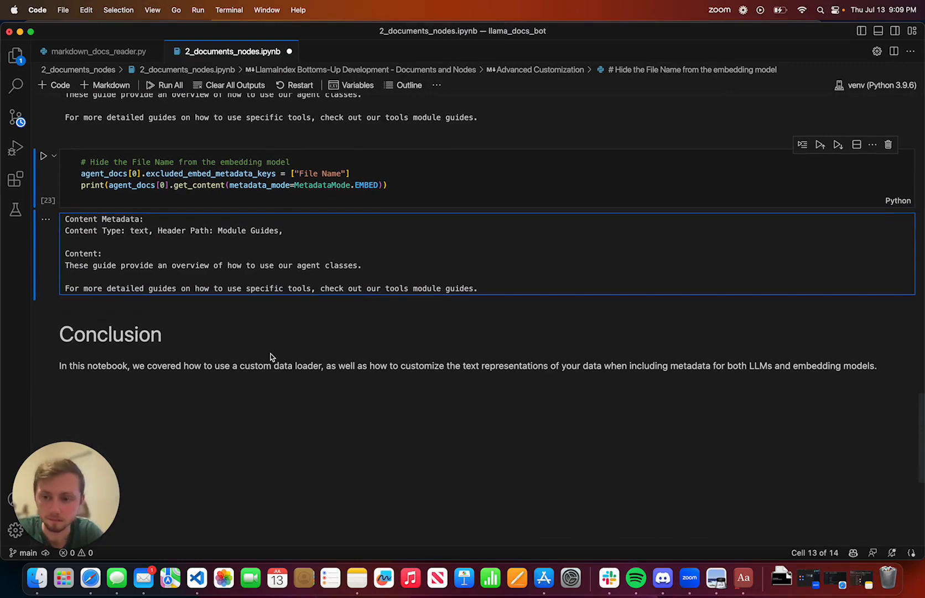